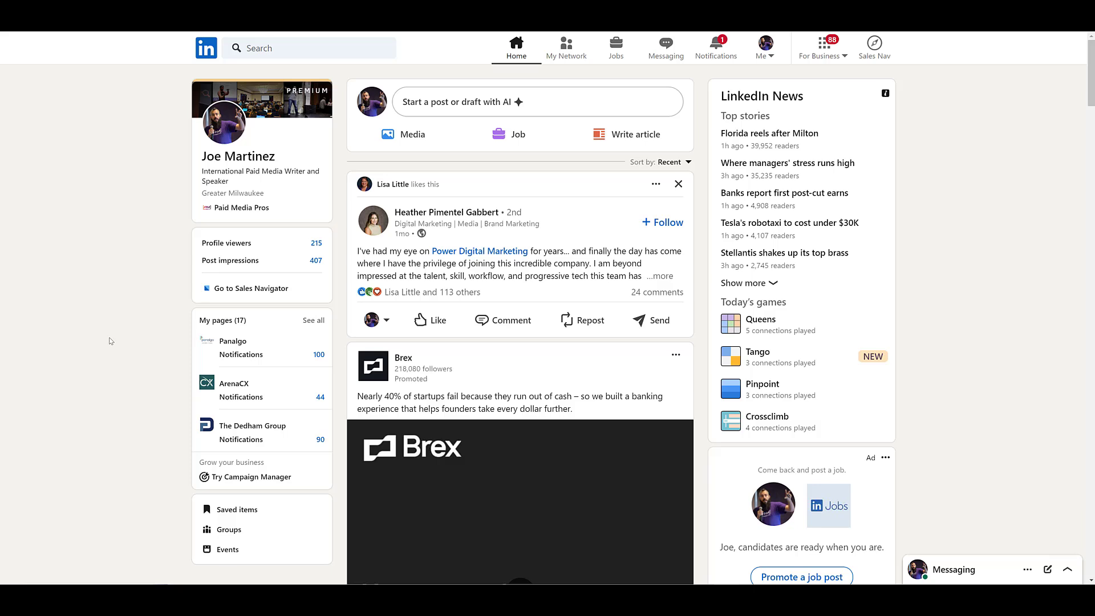
# From a new article draft, start creating a newsletter through the Manage menu
pyautogui.click(630, 139)
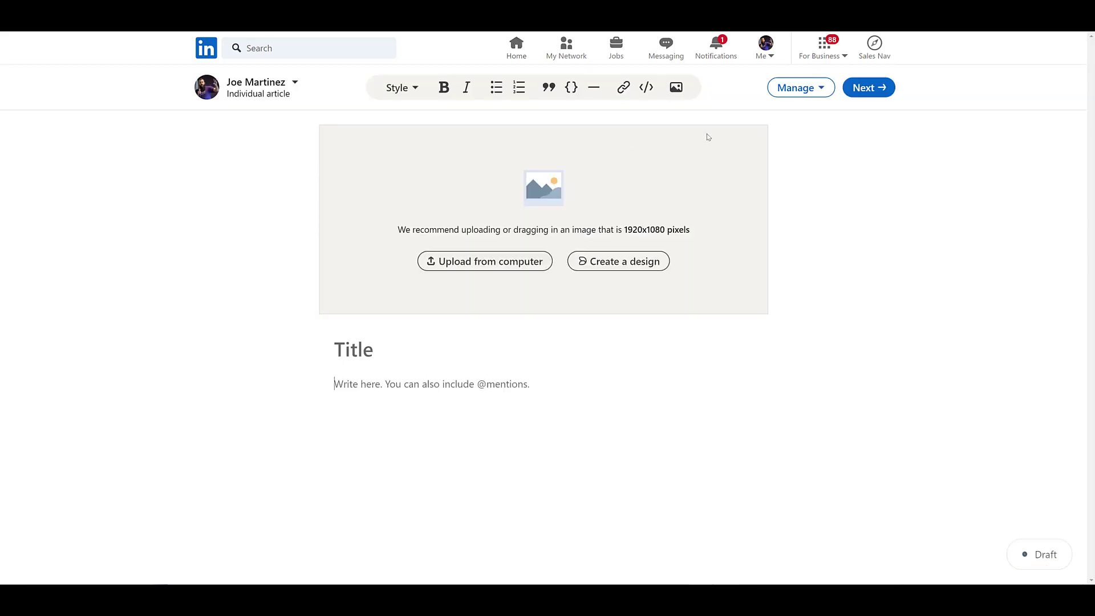
pyautogui.click(816, 90)
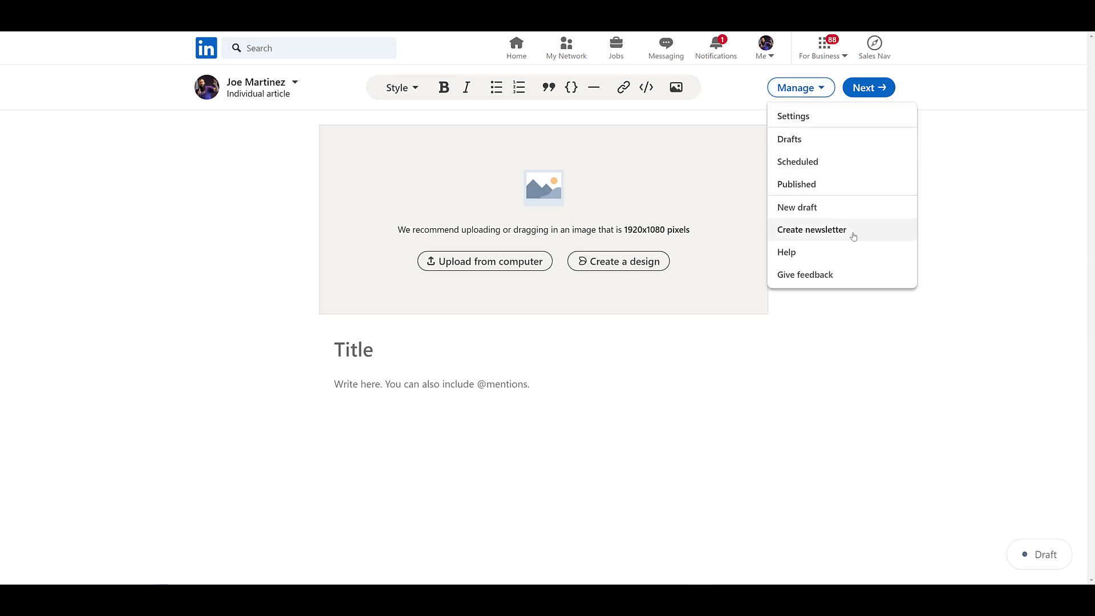
pyautogui.click(853, 236)
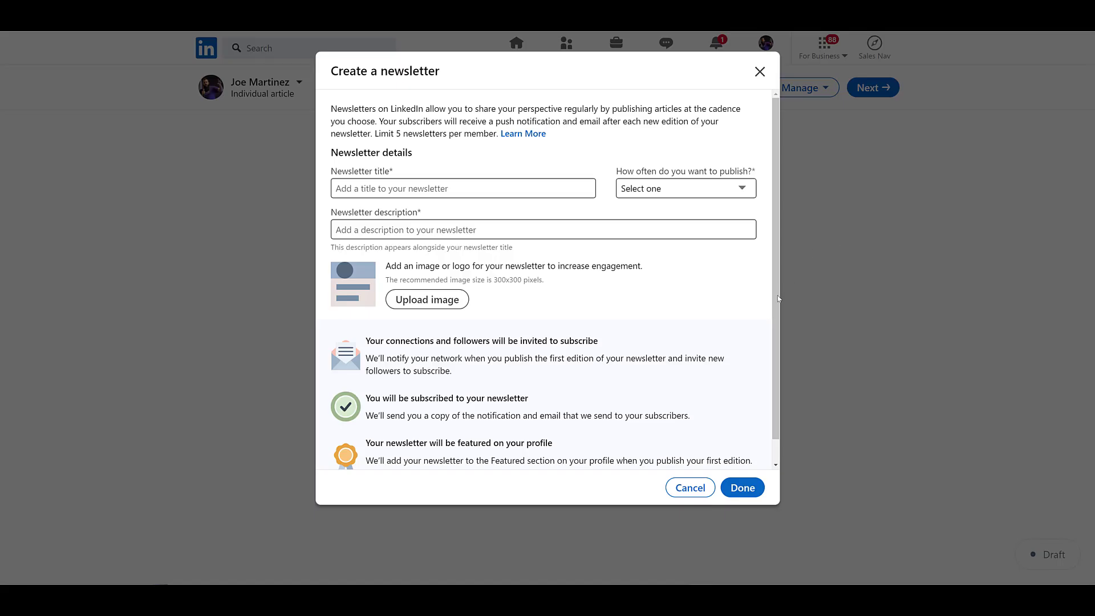
# Set the newsletter to Biweekly, add its video-demo description and the Paid Media Pros logo
pyautogui.scroll(-1, 778, 299)
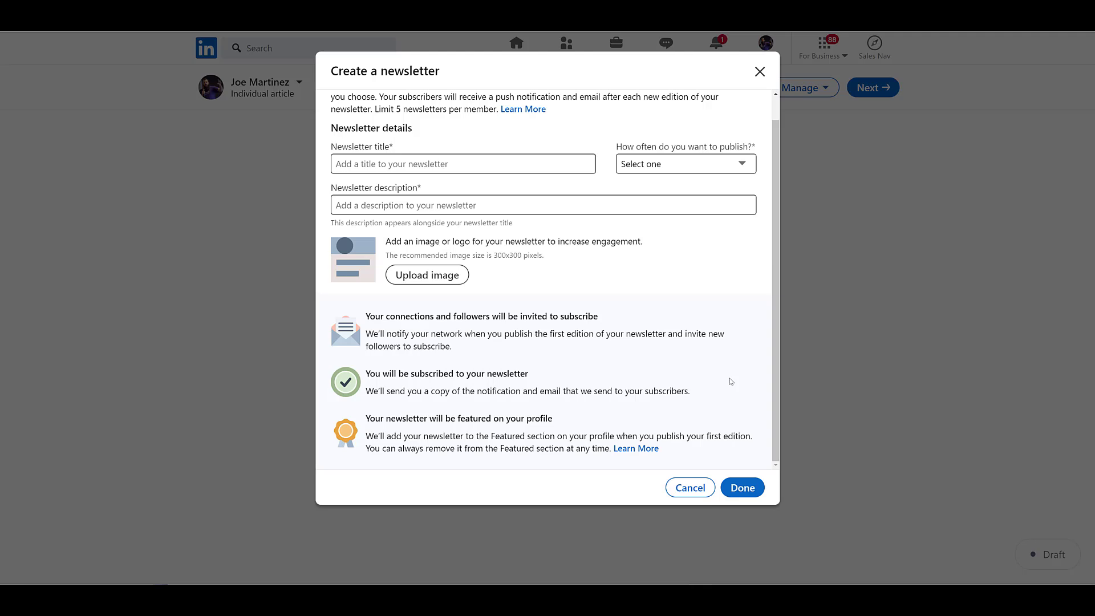
pyautogui.scroll(1, 731, 381)
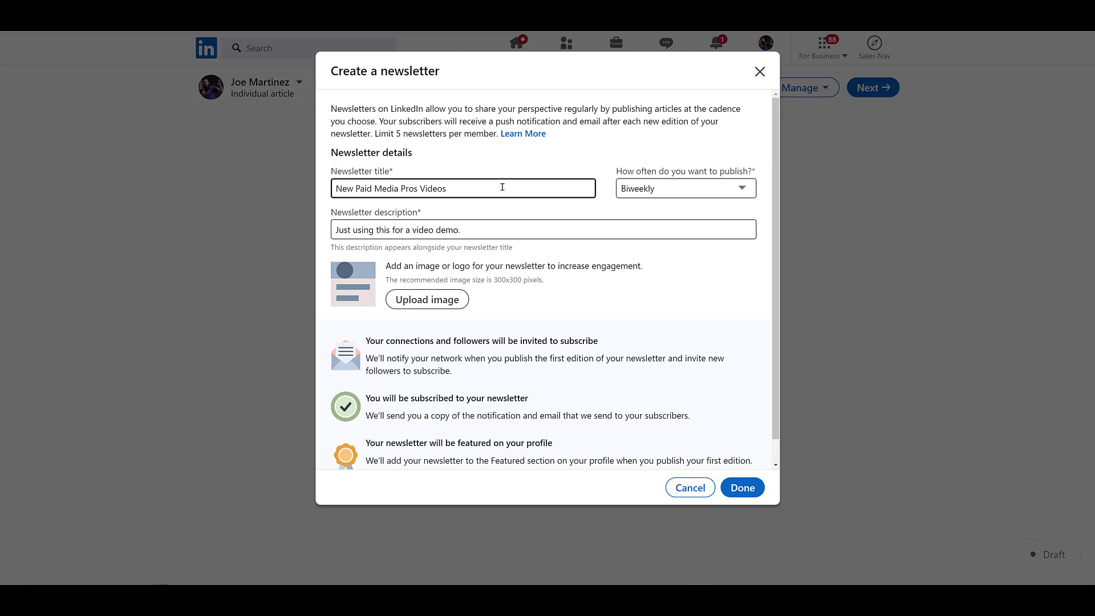
pyautogui.click(700, 194)
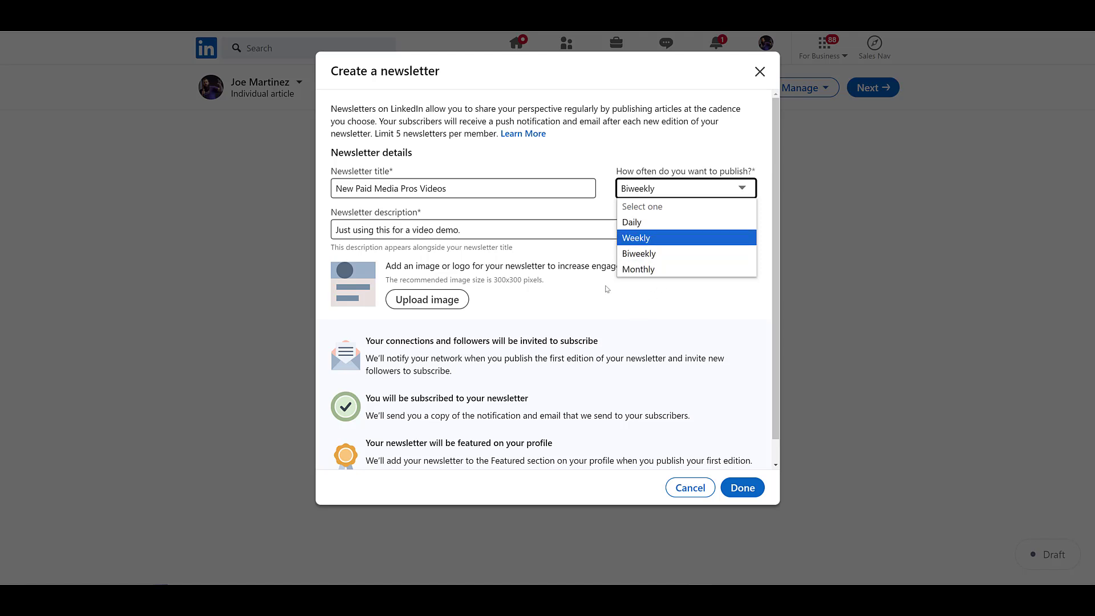
pyautogui.click(606, 285)
pyautogui.click(459, 229)
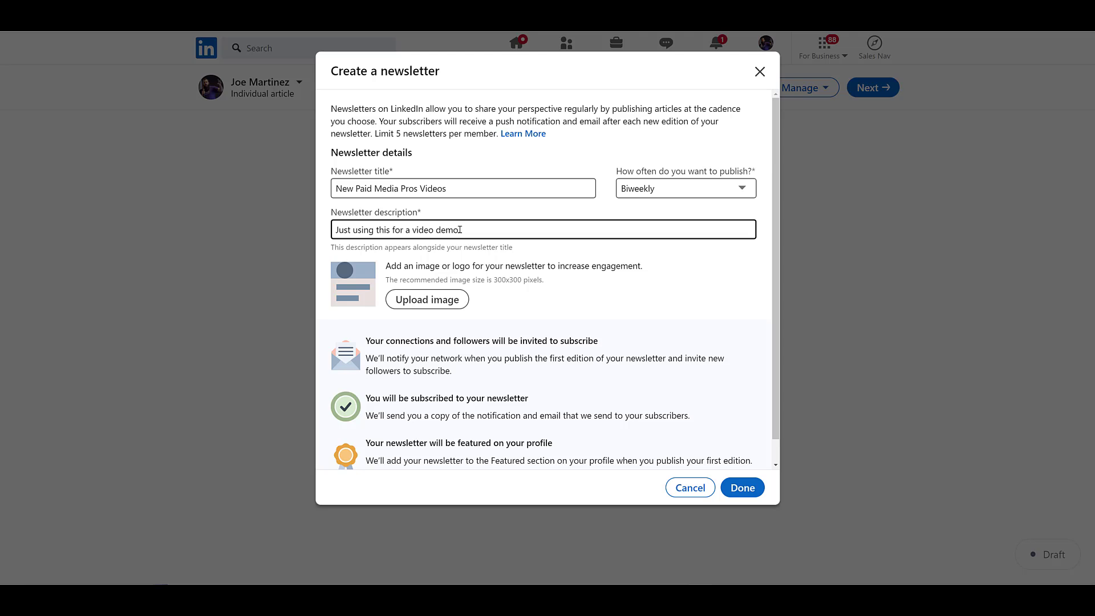
pyautogui.click(436, 311)
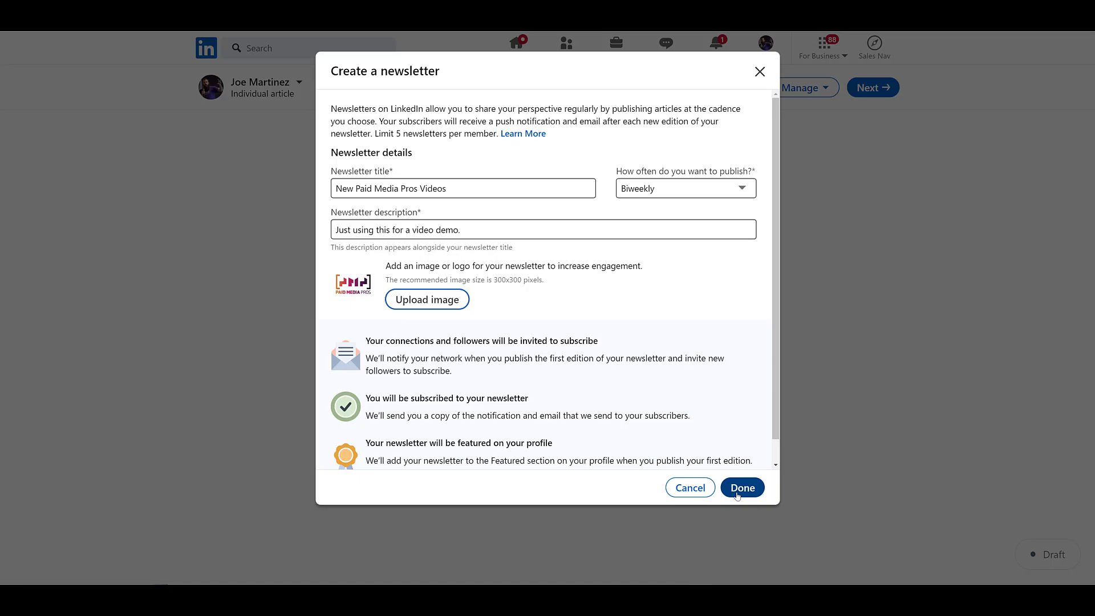
# Finish creating the newsletter, then open and dismiss its options menu
pyautogui.click(741, 488)
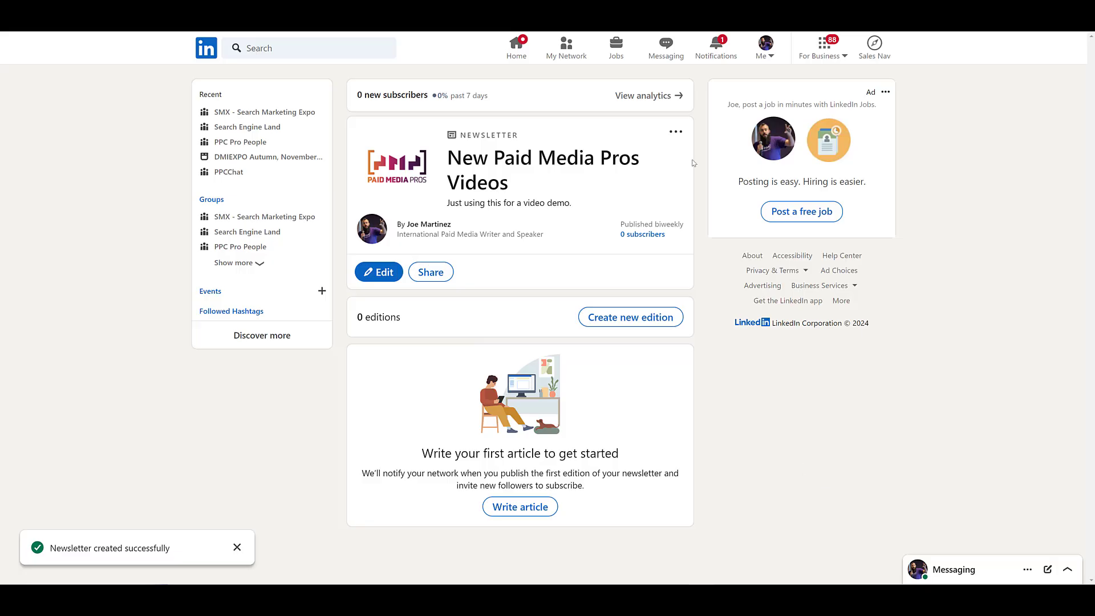
pyautogui.click(678, 134)
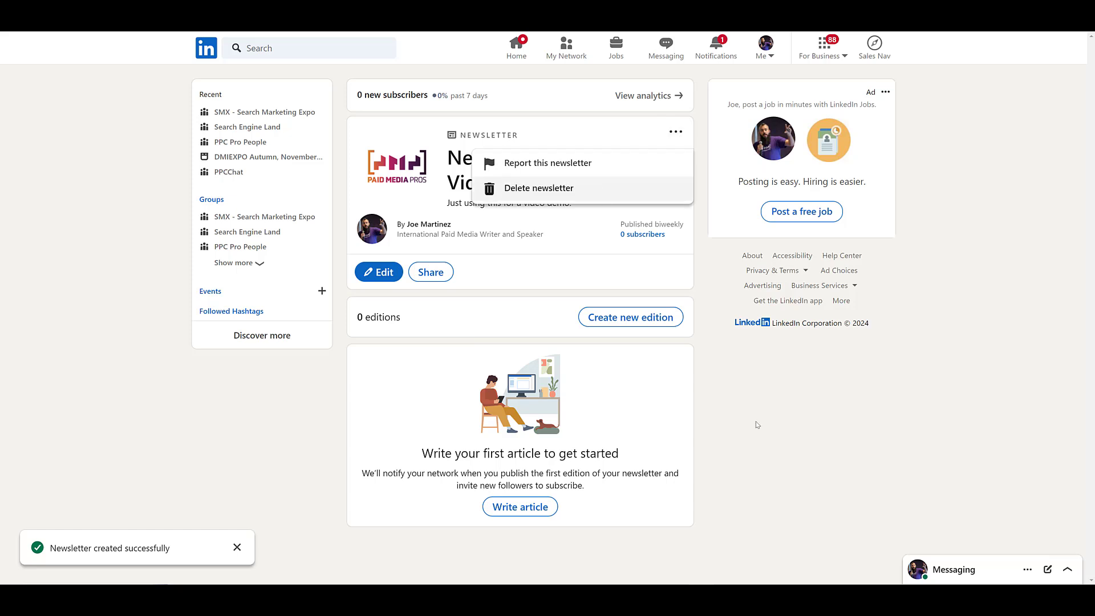
pyautogui.click(794, 464)
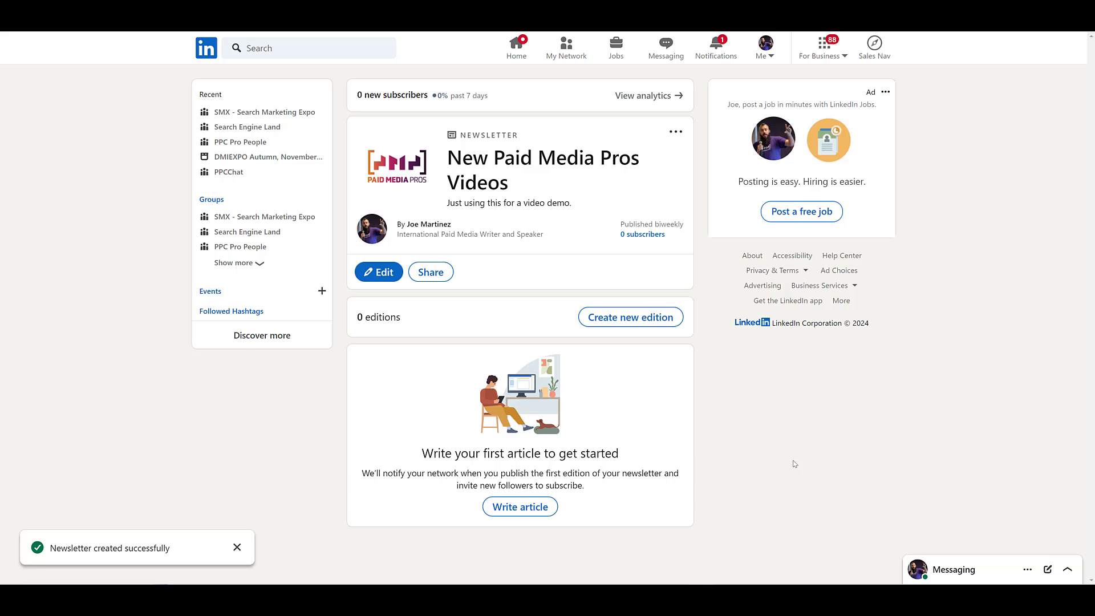
# Write and publish the 'Just for a Video Demo' article with cover image and YouTube channel link
pyautogui.click(528, 507)
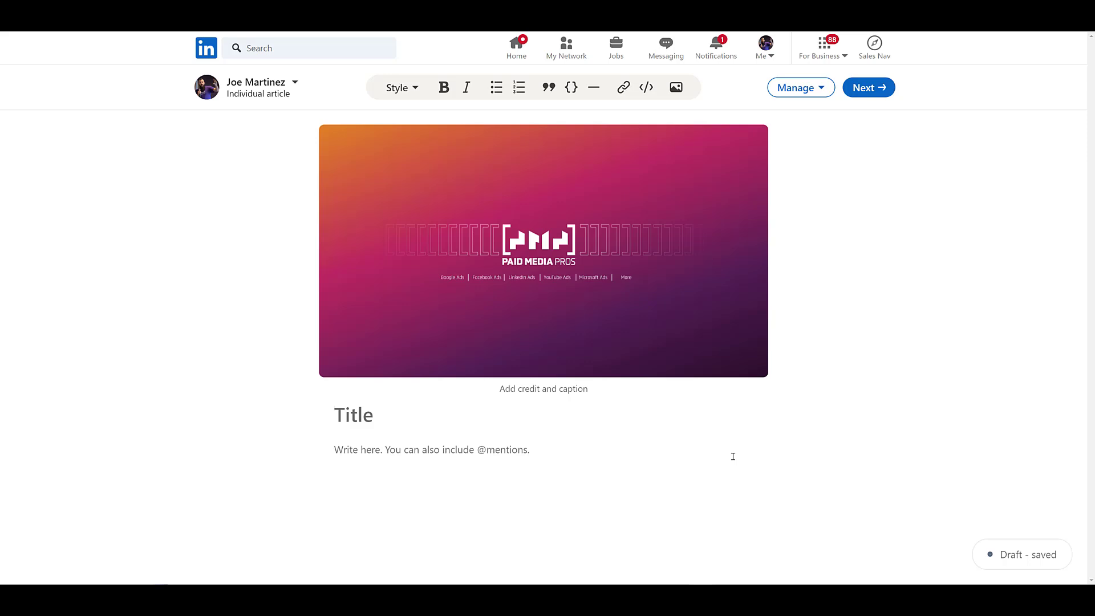
pyautogui.moveTo(391, 147)
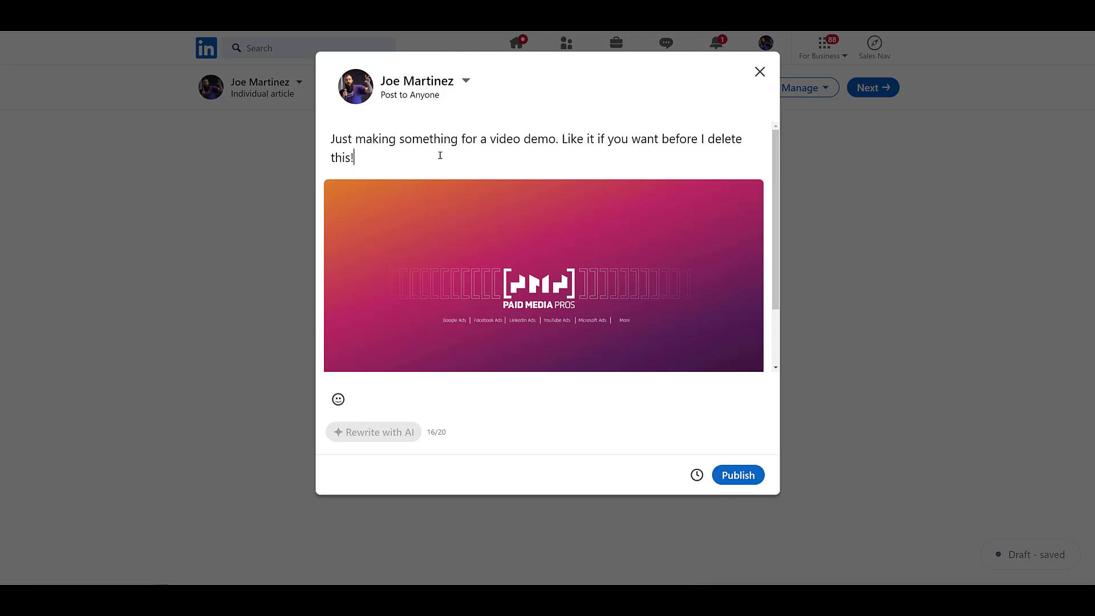
pyautogui.click(738, 475)
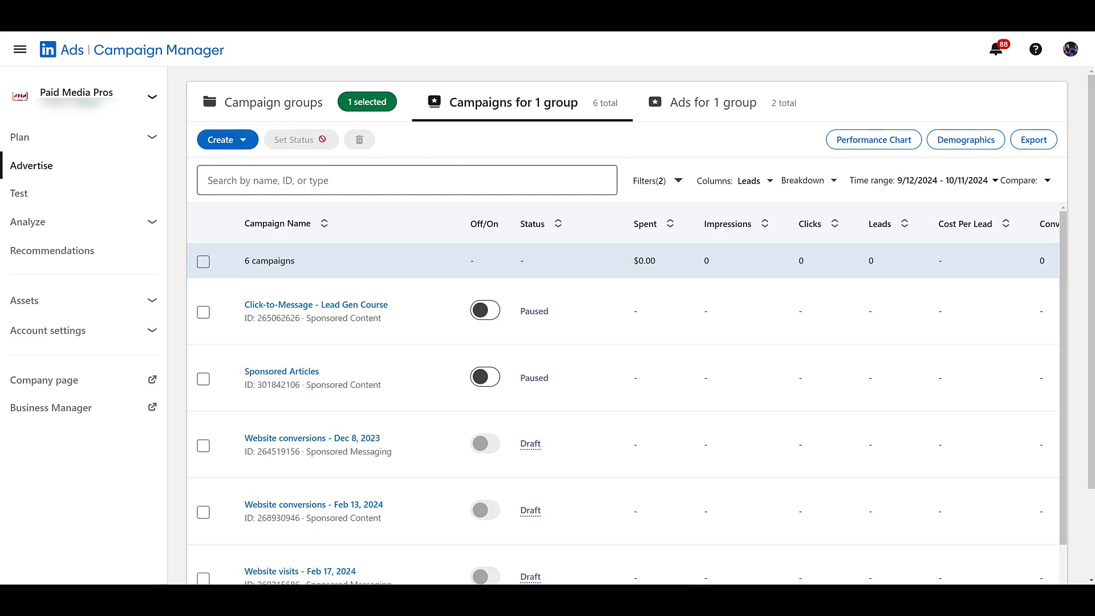
# Go to the Campaign Manager campaign list and bring up the Create options
pyautogui.moveTo(113, 116)
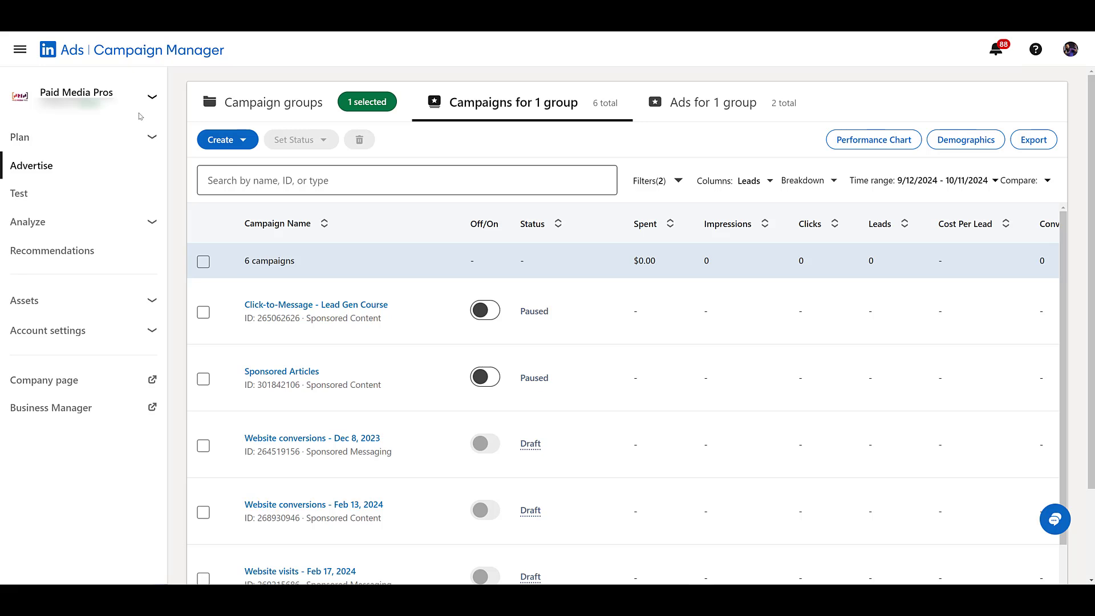
# Start a new Engagement-objective campaign in the Video Demos campaign group
pyautogui.click(238, 146)
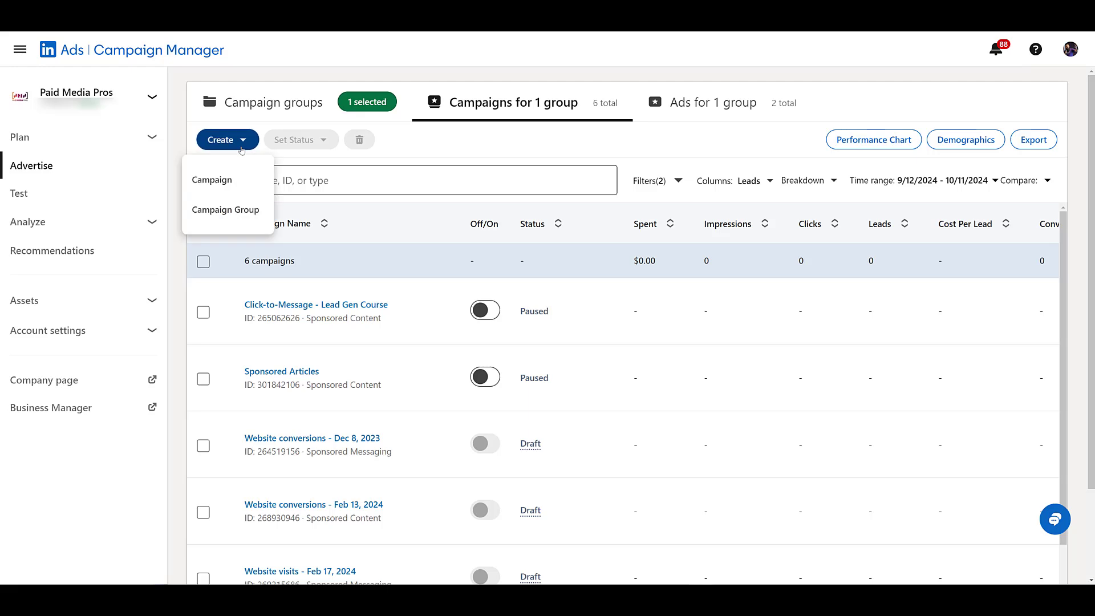
pyautogui.click(244, 183)
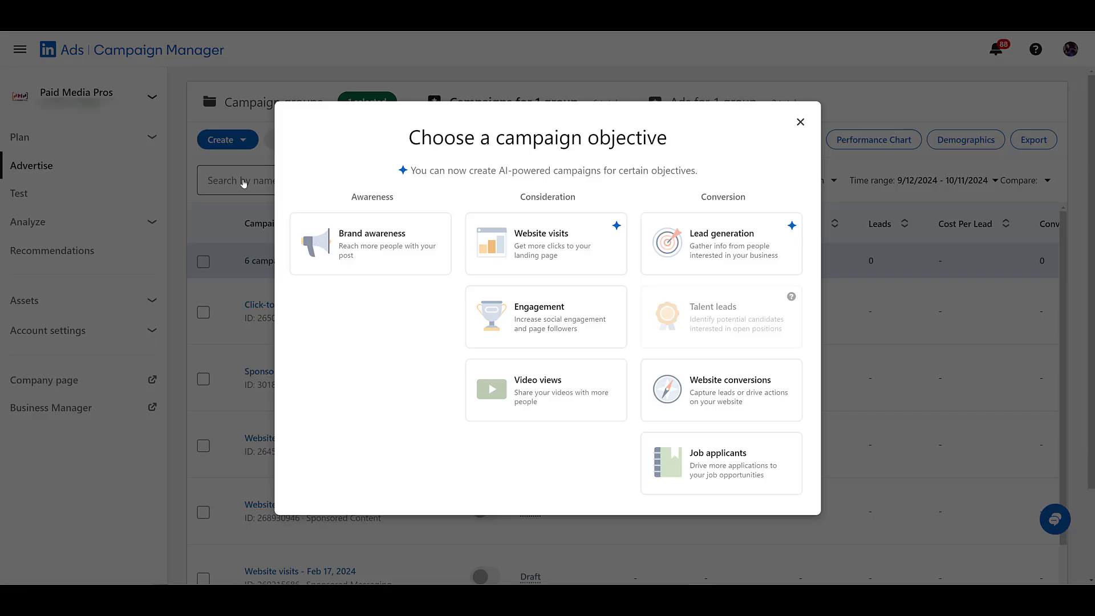
pyautogui.click(552, 342)
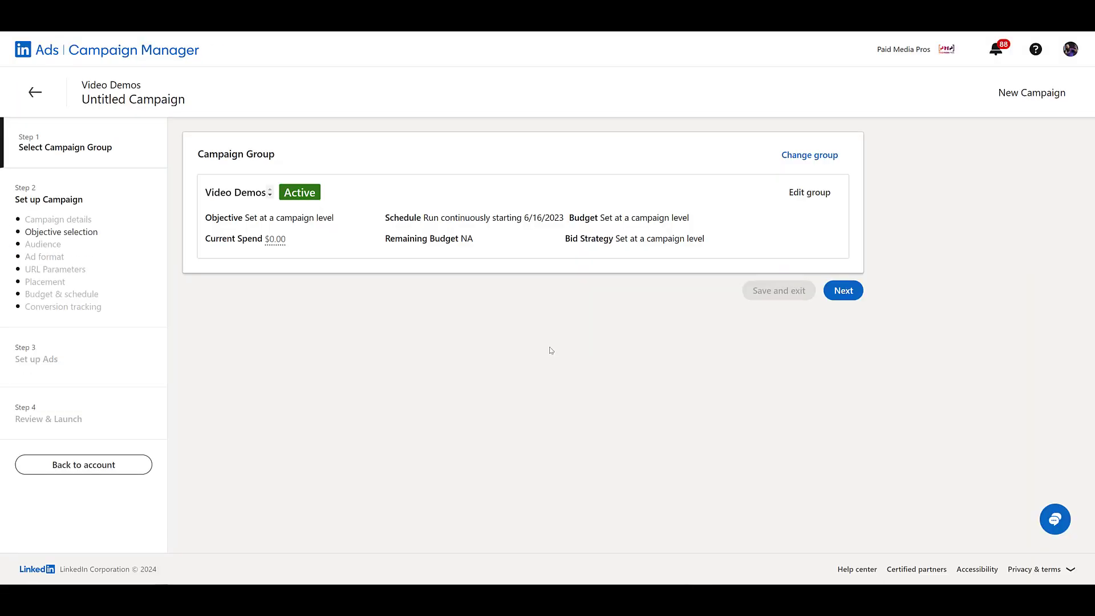
pyautogui.click(843, 291)
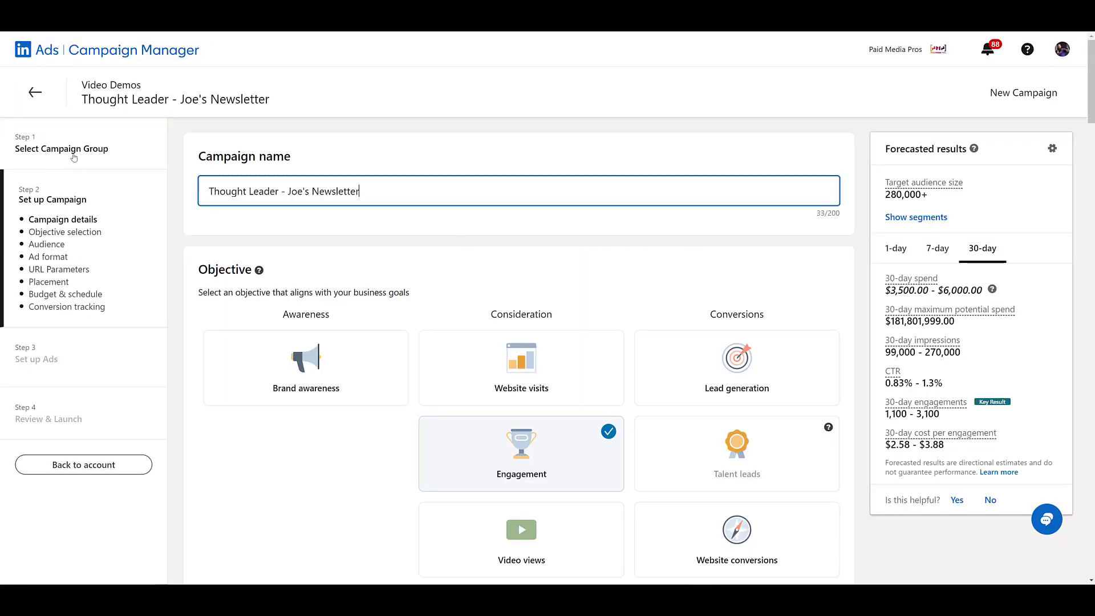
# Review the Saved Audiences and LinkedIn audience category lists in the campaign targeting
pyautogui.scroll(-5, 377, 208)
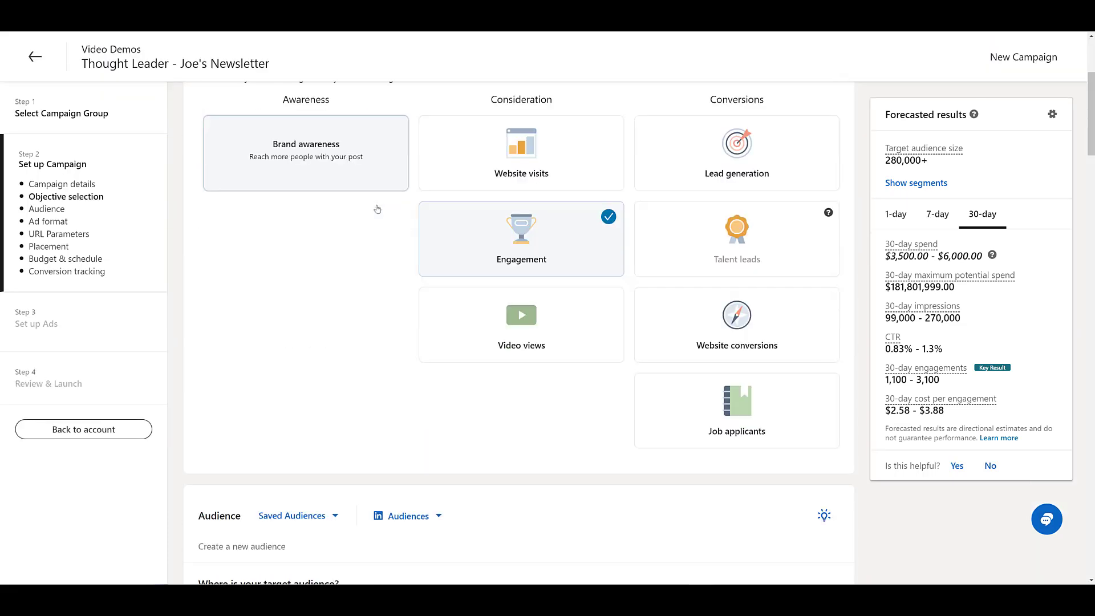
pyautogui.scroll(-6, 377, 214)
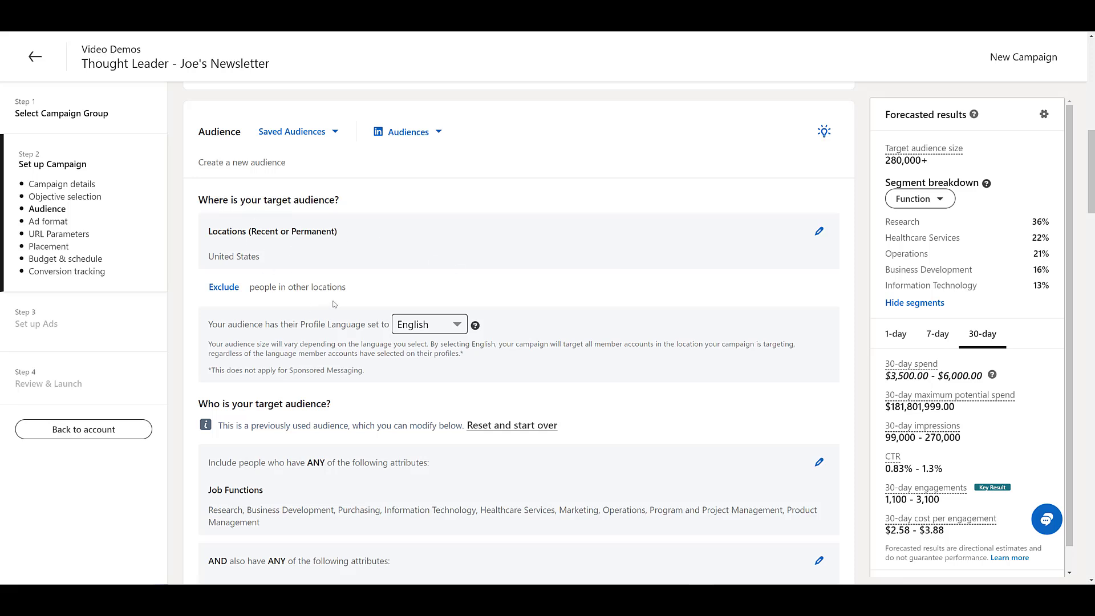
pyautogui.click(329, 136)
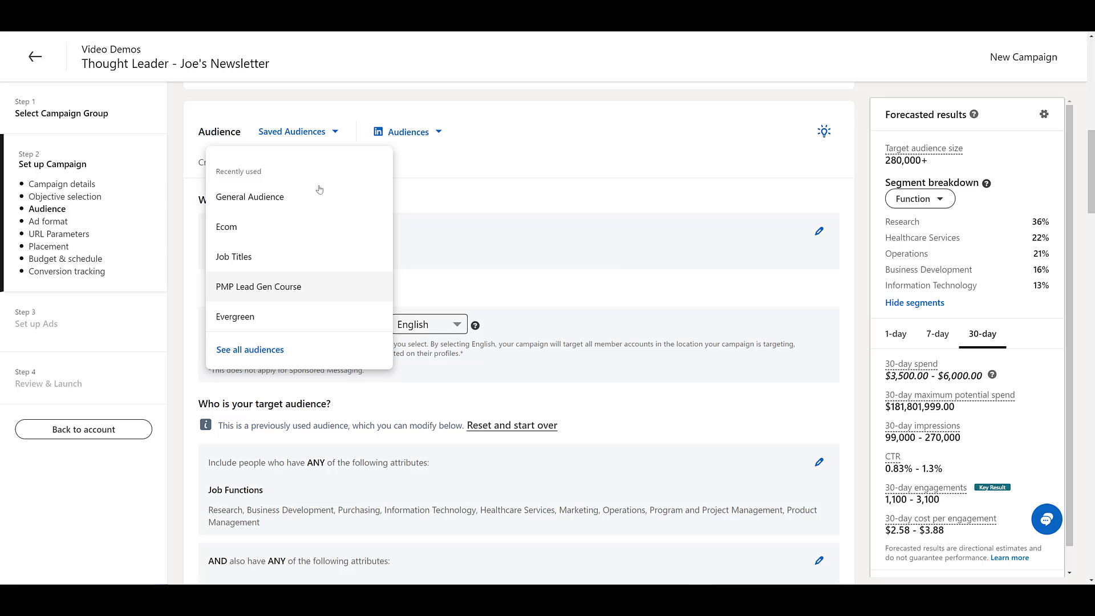
pyautogui.click(524, 169)
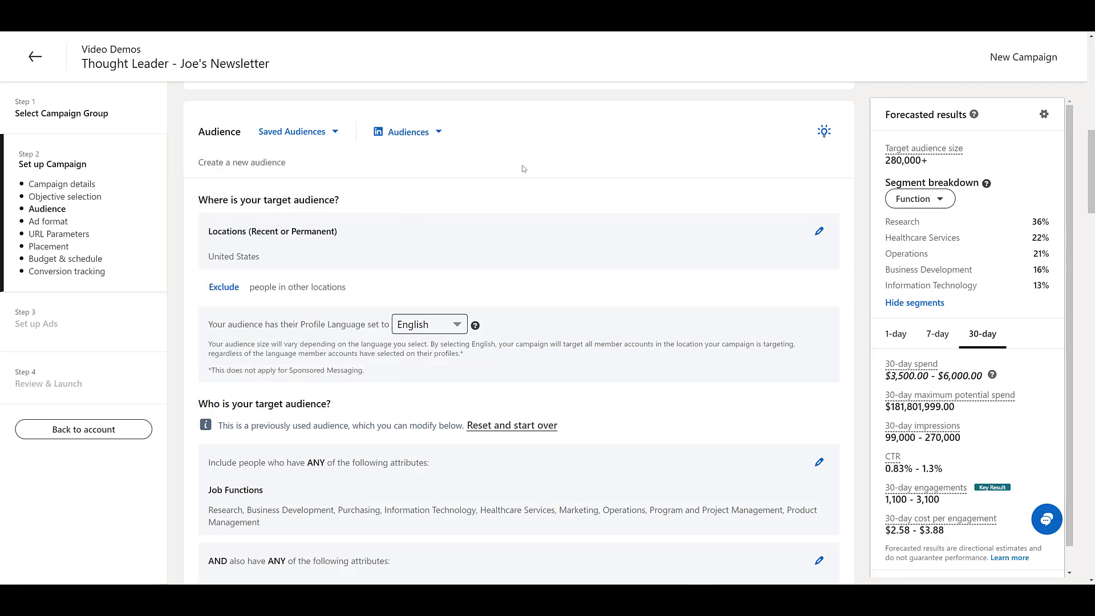
pyautogui.click(409, 131)
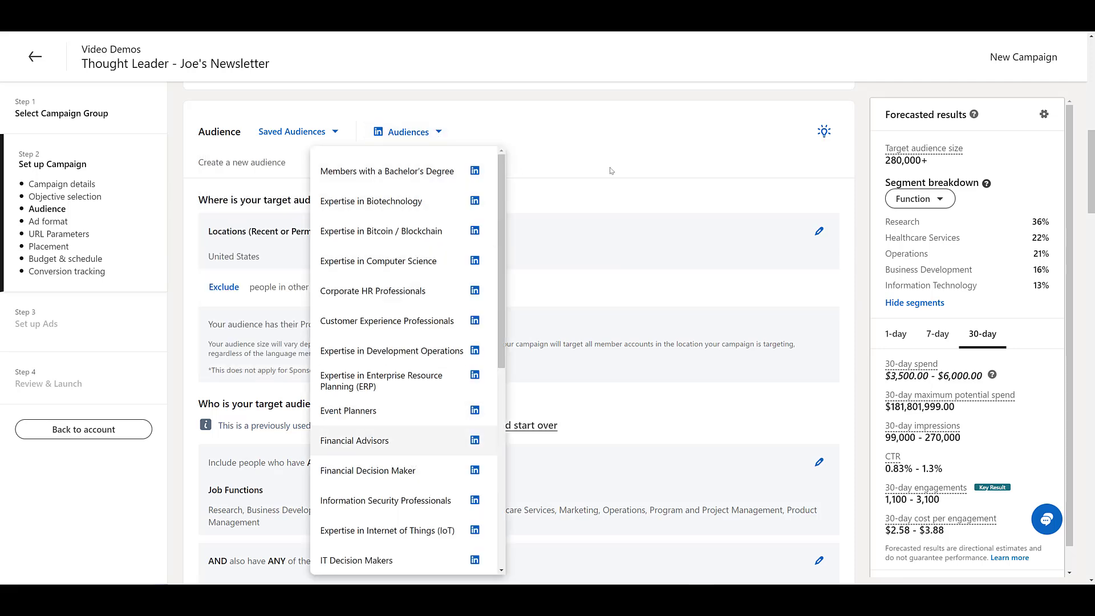
pyautogui.click(609, 134)
pyautogui.scroll(-5, 526, 257)
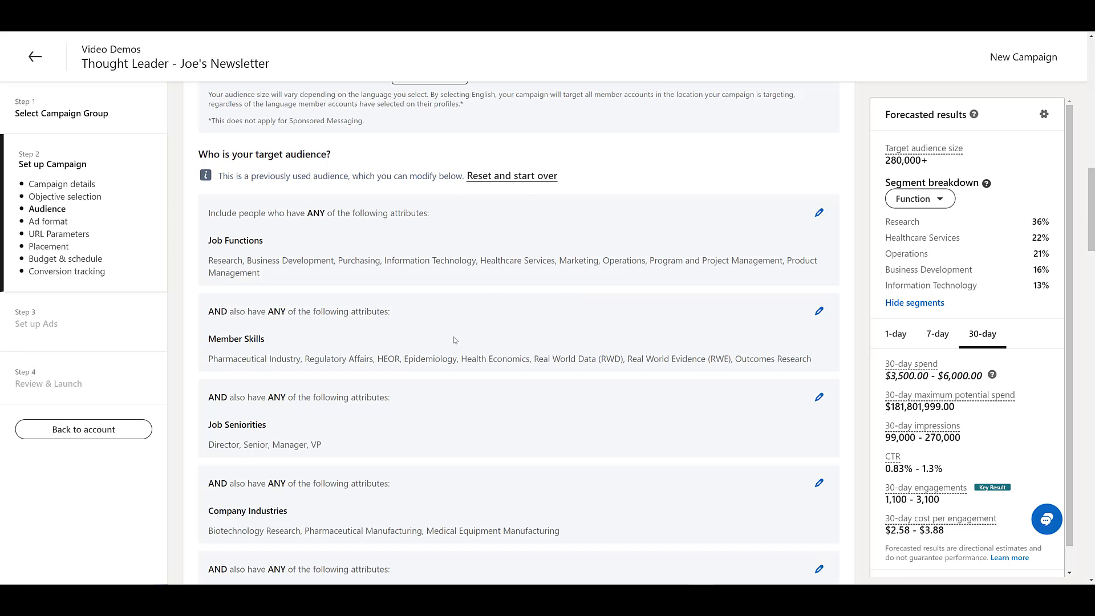
# Clear the existing audience targeting and turn off Audience Expansion
pyautogui.click(503, 180)
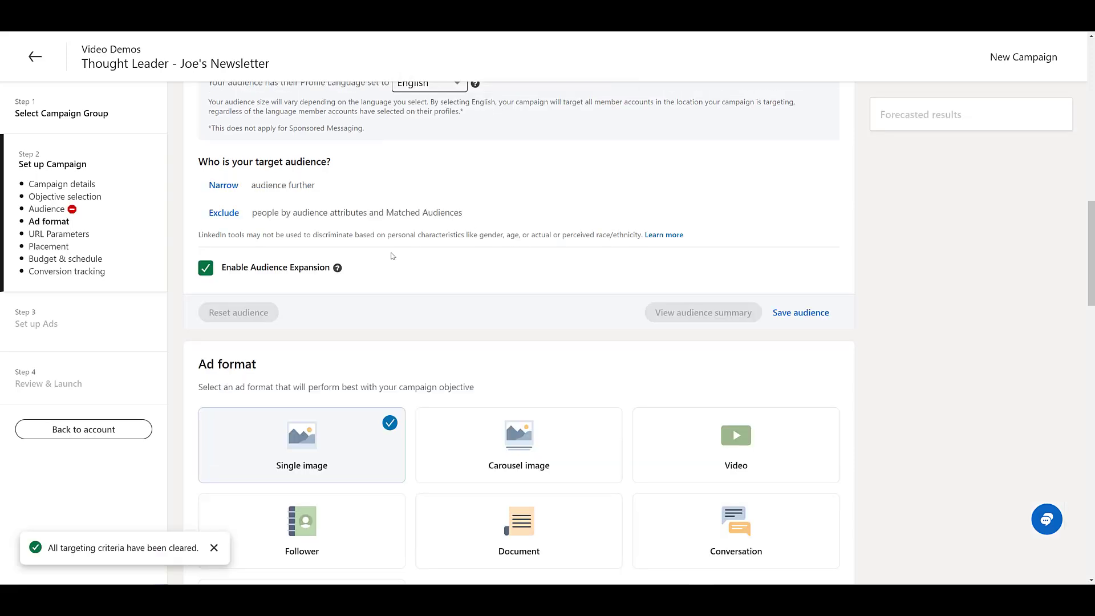
pyautogui.click(206, 268)
pyautogui.scroll(7, 582, 323)
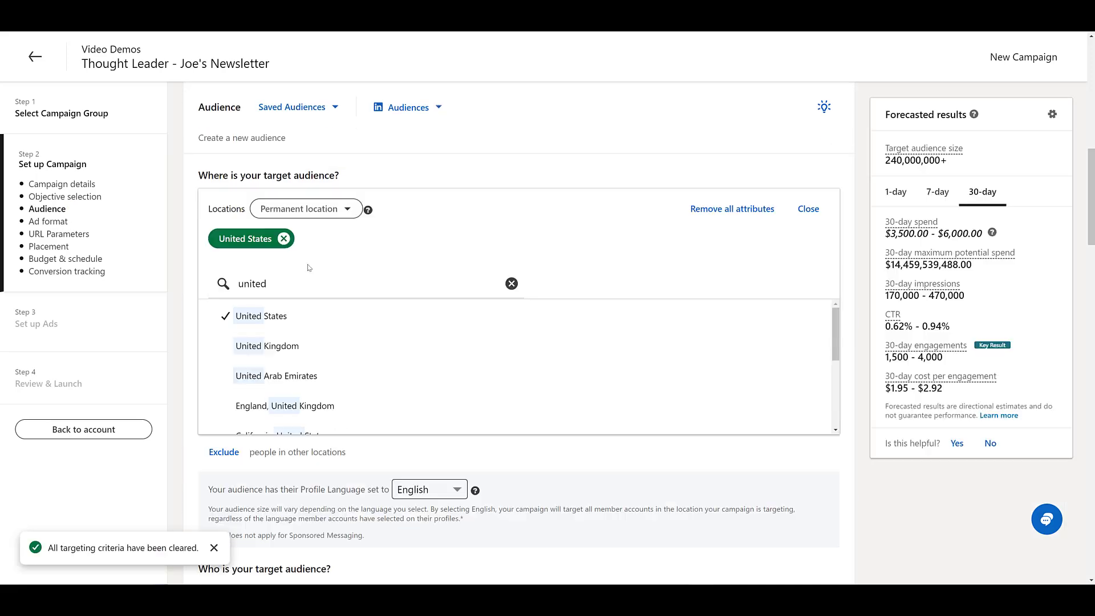
pyautogui.scroll(-3, 509, 269)
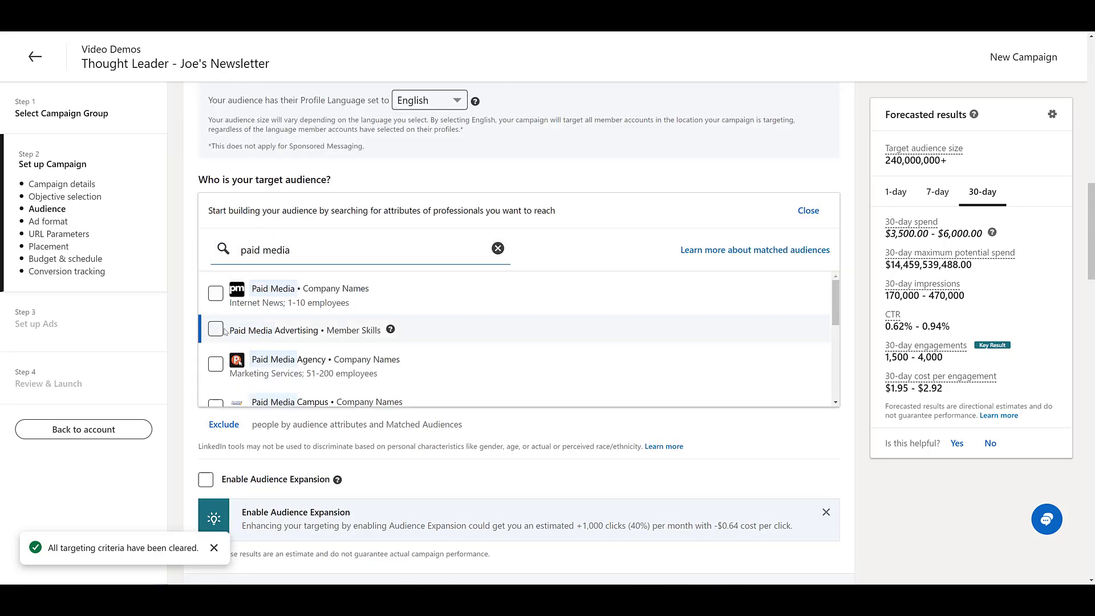
# Add Paid Media Advertising as a member skill for the United States audience
pyautogui.click(218, 329)
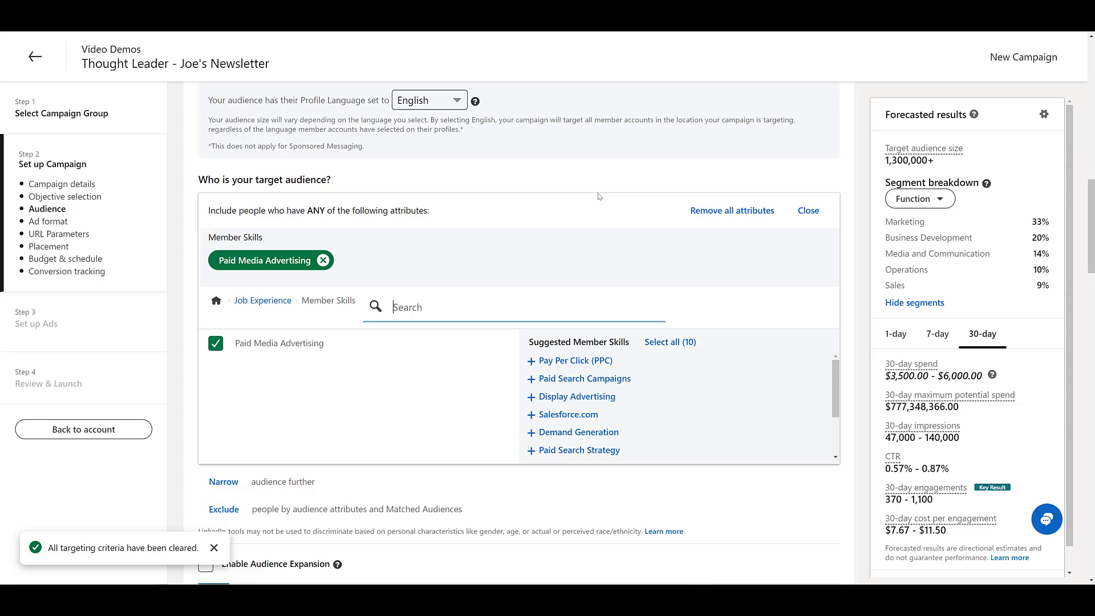
pyautogui.scroll(-3, 597, 194)
pyautogui.scroll(-4, 598, 193)
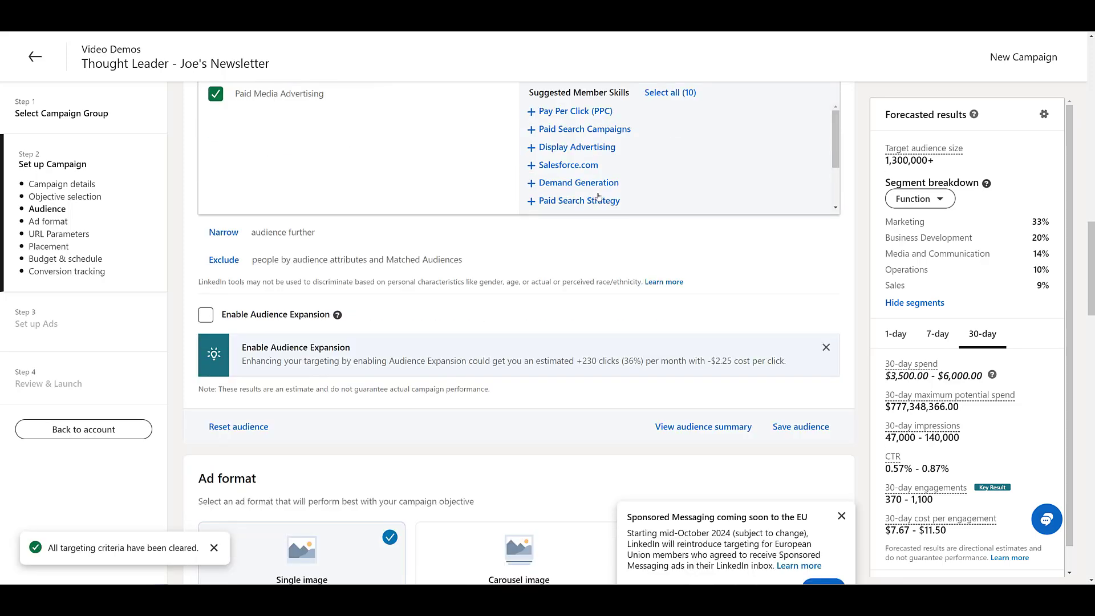
pyautogui.scroll(-2, 444, 222)
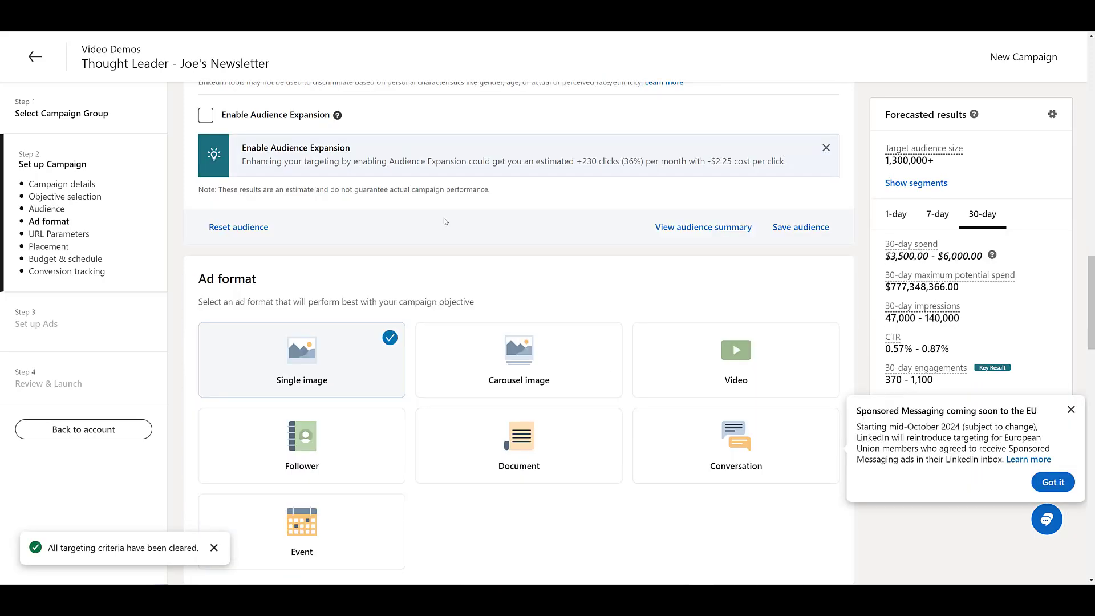
pyautogui.scroll(-2, 487, 212)
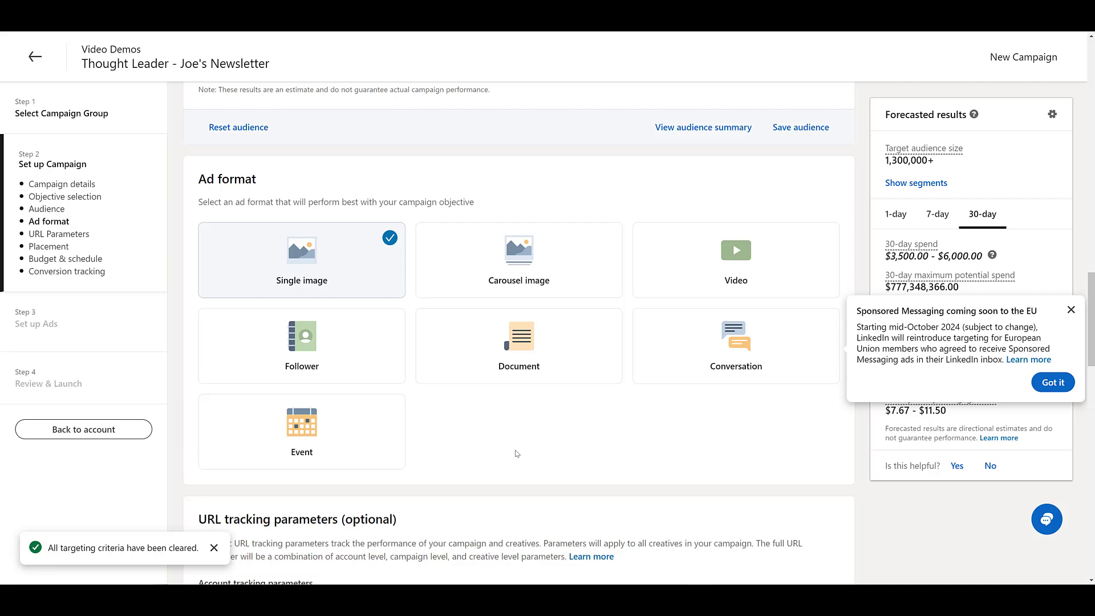
pyautogui.scroll(-6, 516, 453)
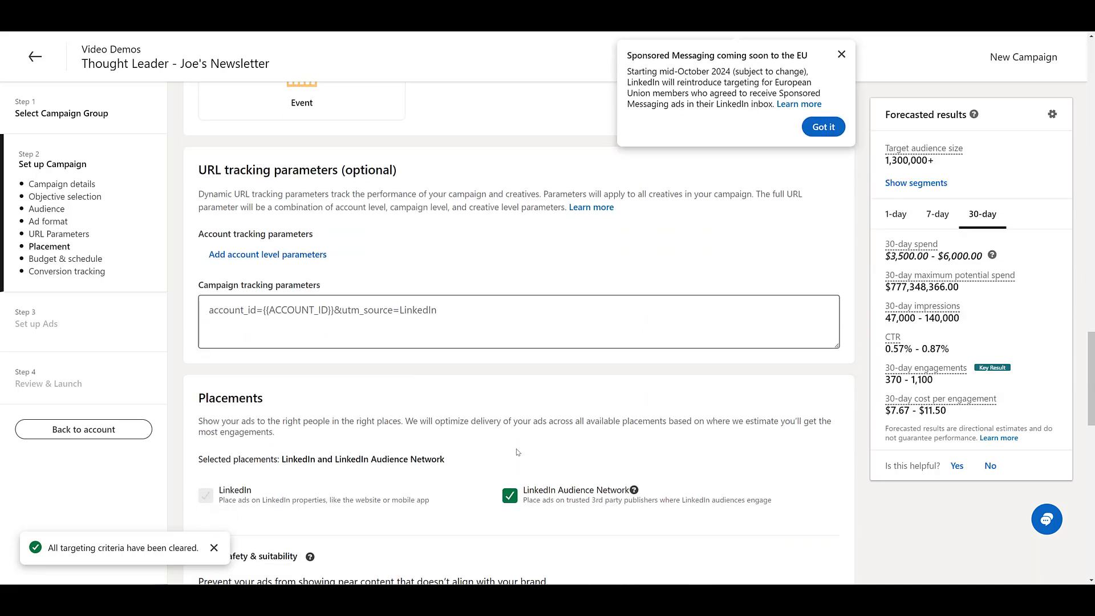
# Exclude the LinkedIn Audience Network and keep Engagement clicks as the optimization goal
pyautogui.scroll(-5, 517, 452)
pyautogui.click(509, 197)
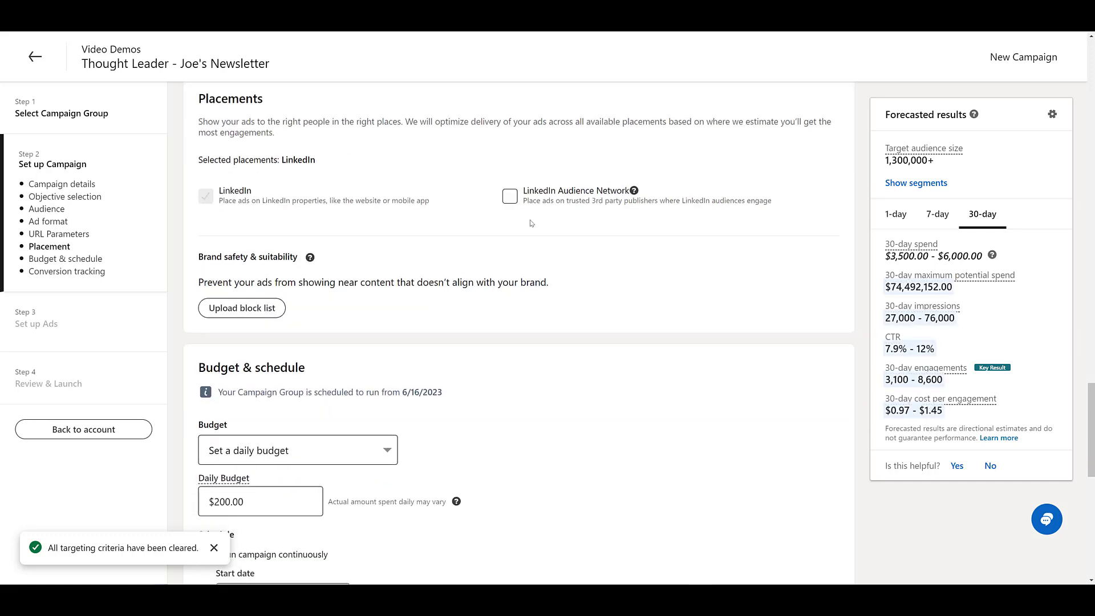
pyautogui.scroll(-2, 530, 223)
pyautogui.scroll(-2, 530, 223)
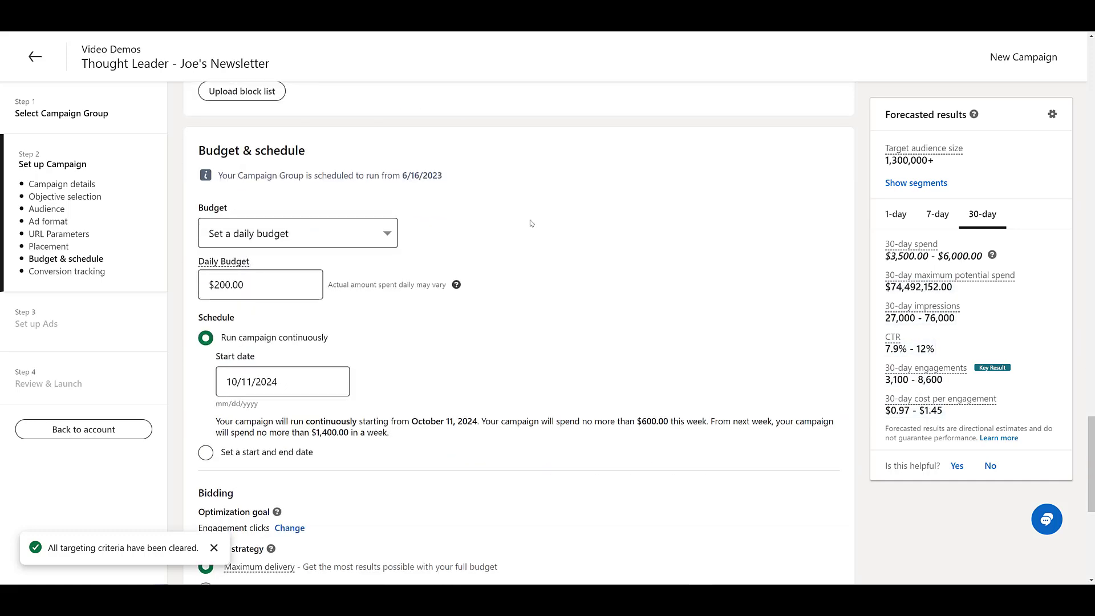
pyautogui.scroll(-5, 530, 223)
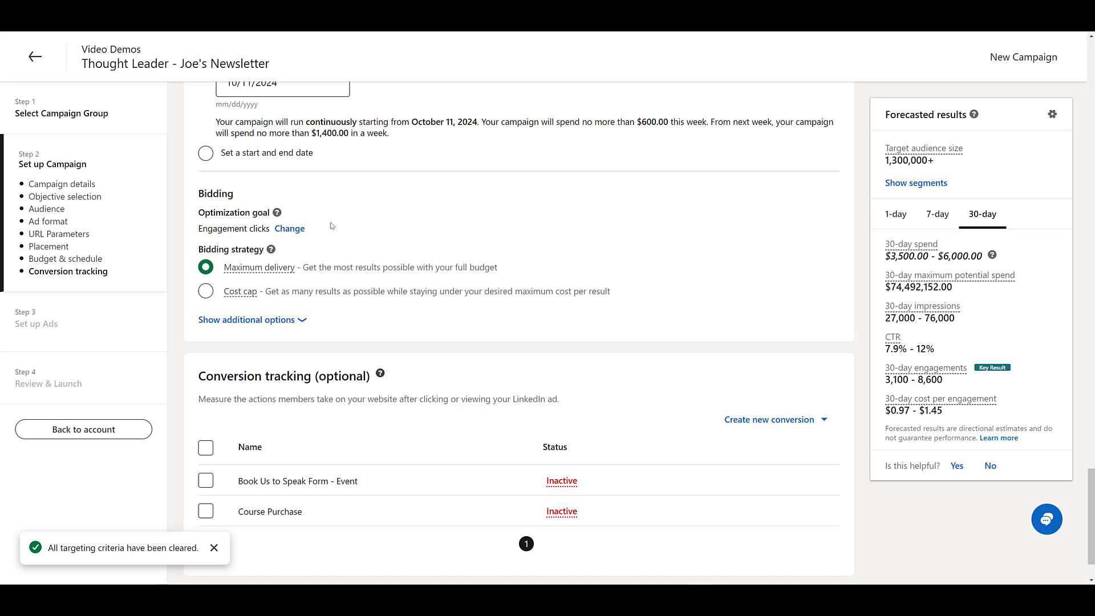
pyautogui.click(296, 230)
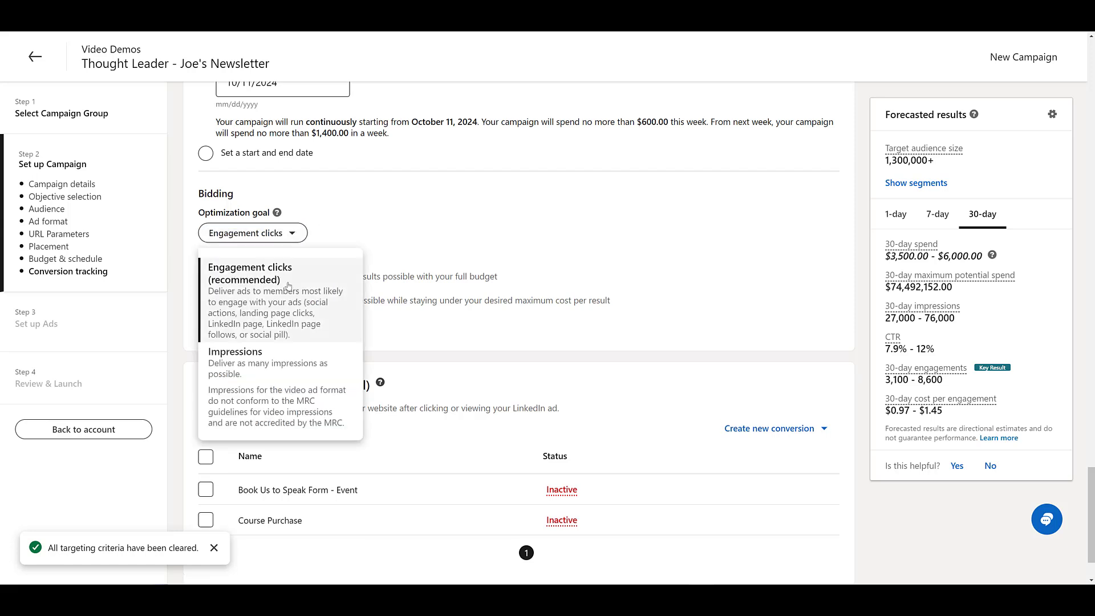
pyautogui.click(476, 195)
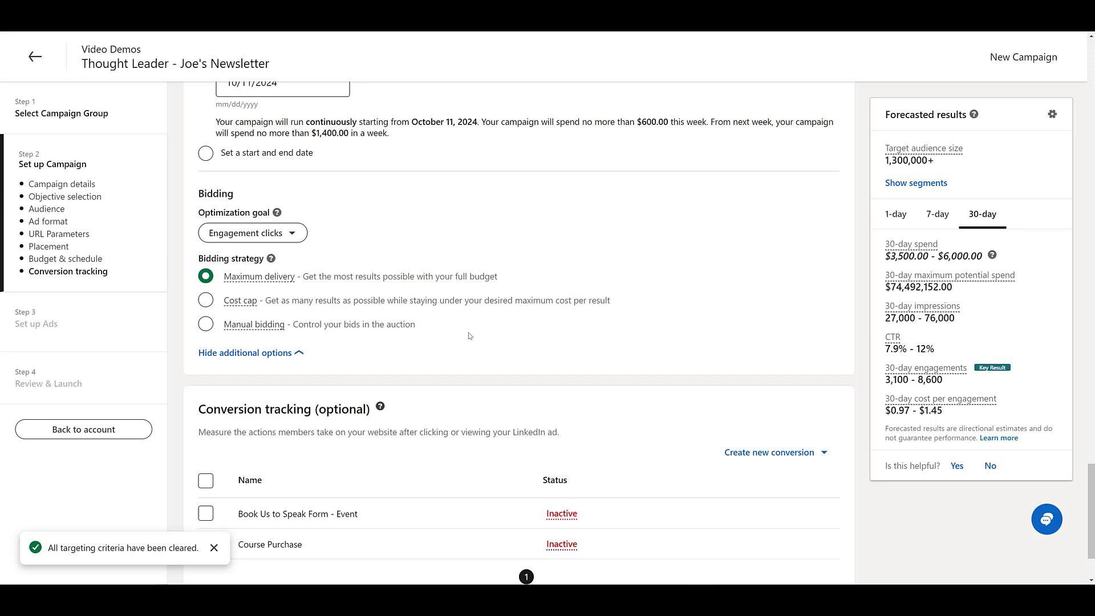
# Switch to manual bidding at $2.00 per engagement click and save the campaign setup
pyautogui.click(205, 324)
pyautogui.tripleClick(280, 471)
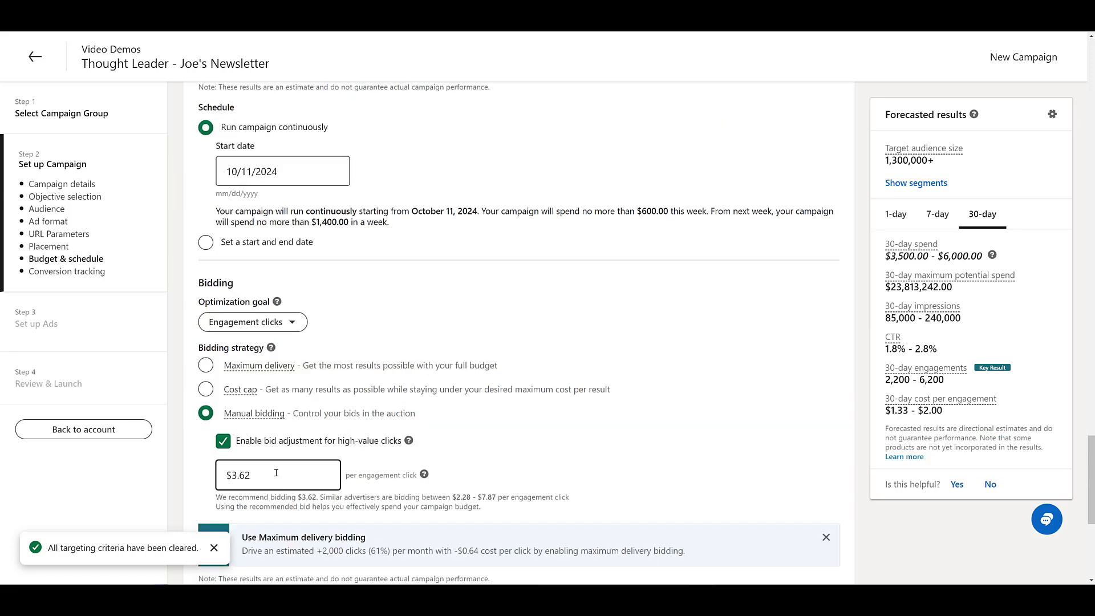
pyautogui.write('$2.00')
pyautogui.moveTo(260, 371)
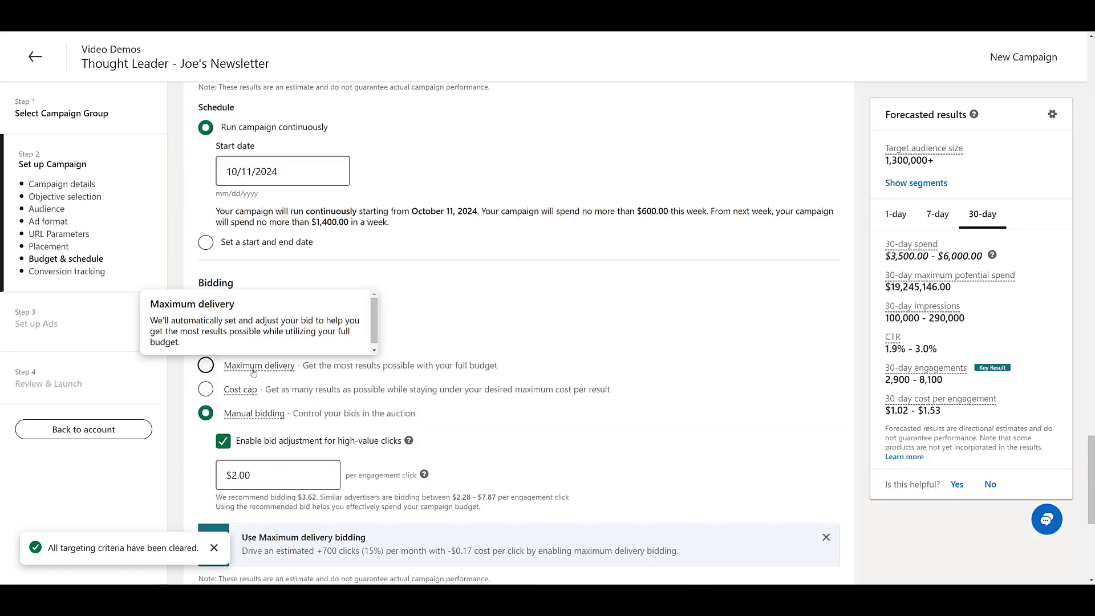
pyautogui.scroll(-5, 268, 365)
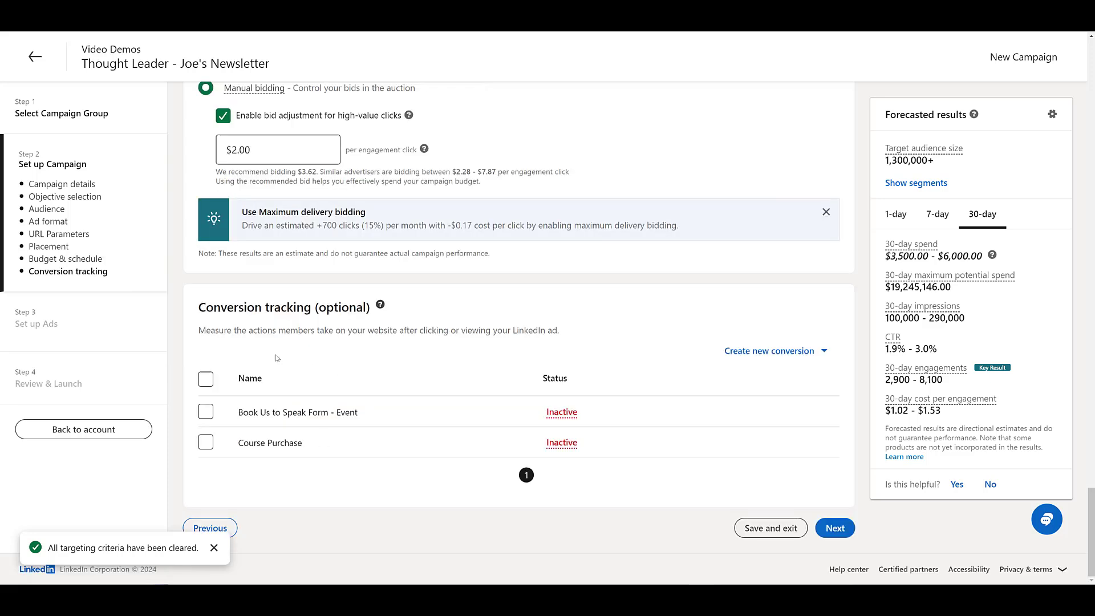
pyautogui.click(843, 538)
pyautogui.click(903, 496)
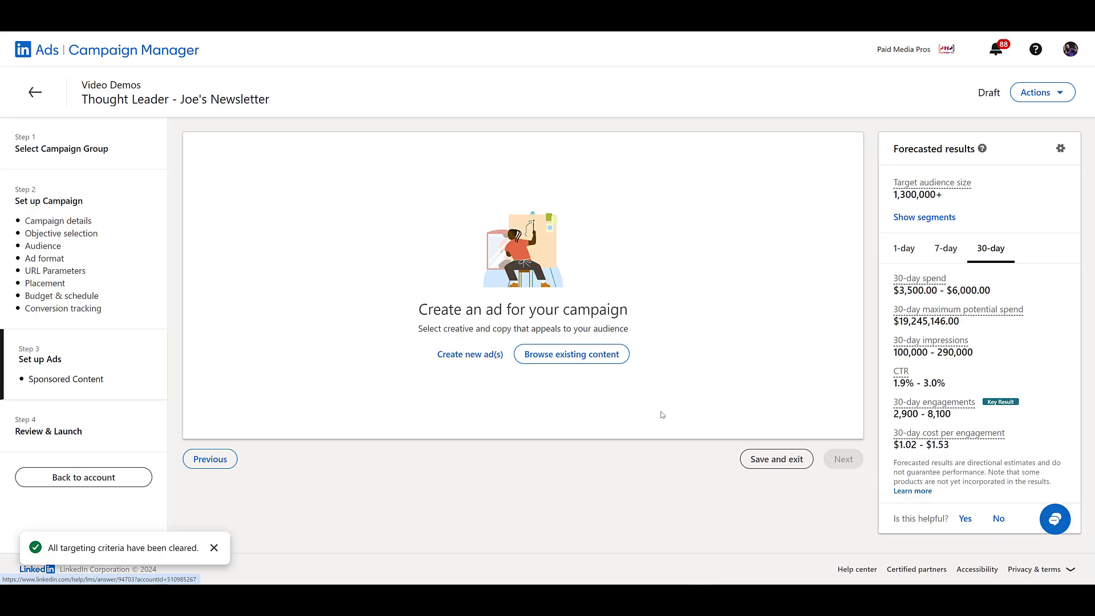
# Browse existing content, filter to LinkedIn members' posts, and search the author's surname
pyautogui.click(580, 362)
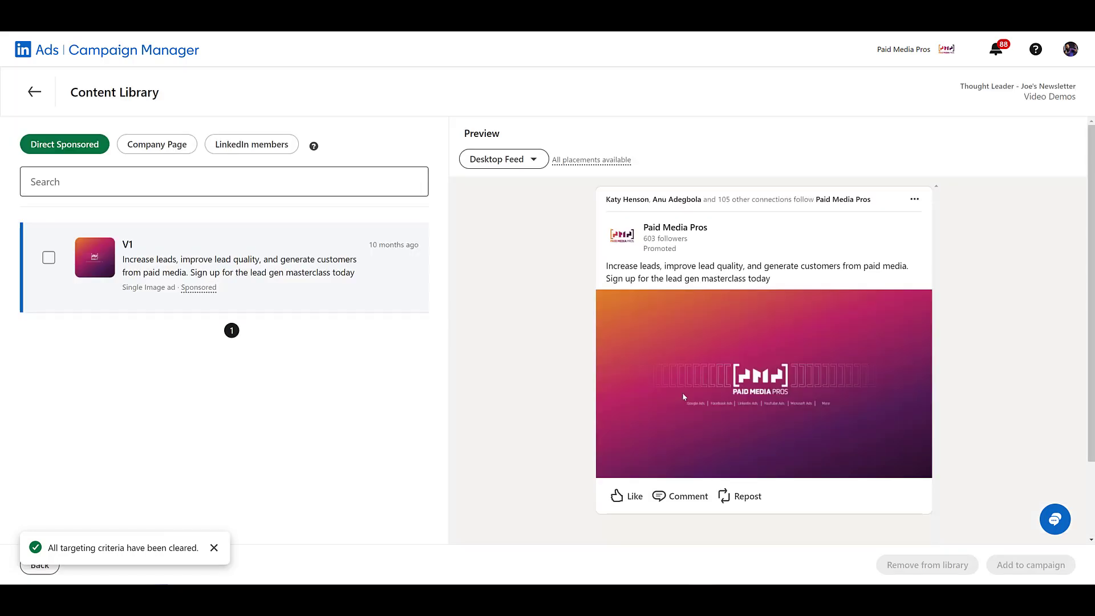
pyautogui.click(277, 147)
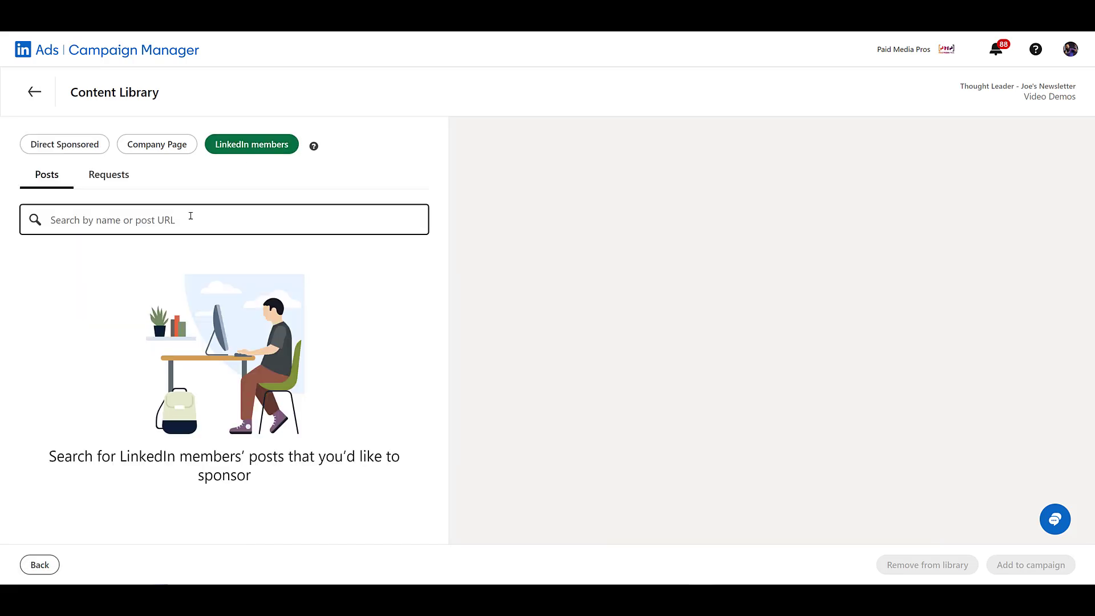
pyautogui.click(191, 215)
pyautogui.write('Martinez')
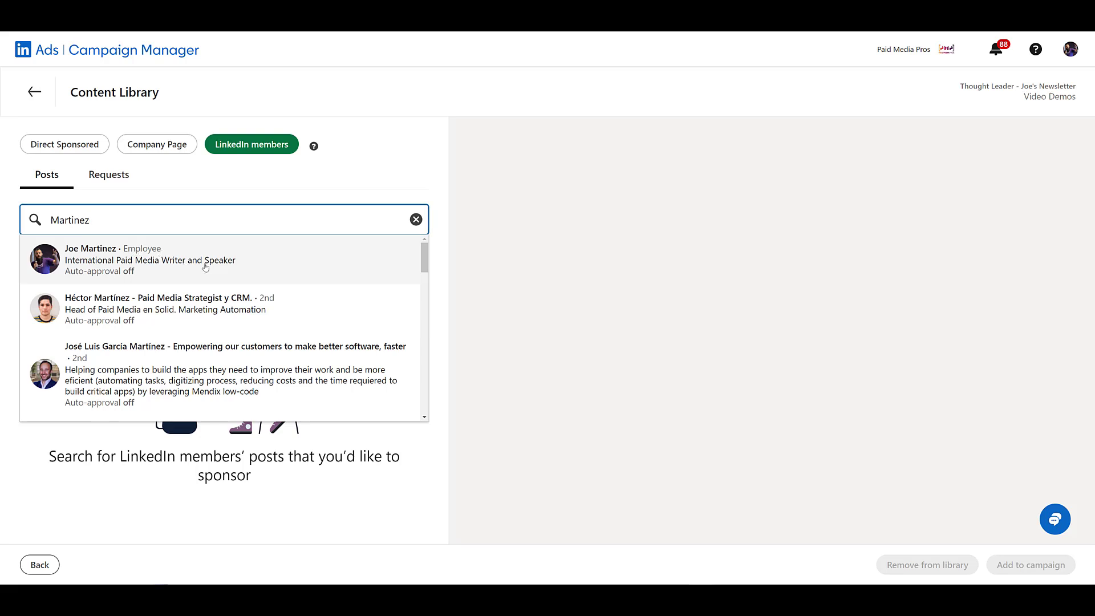
pyautogui.click(205, 263)
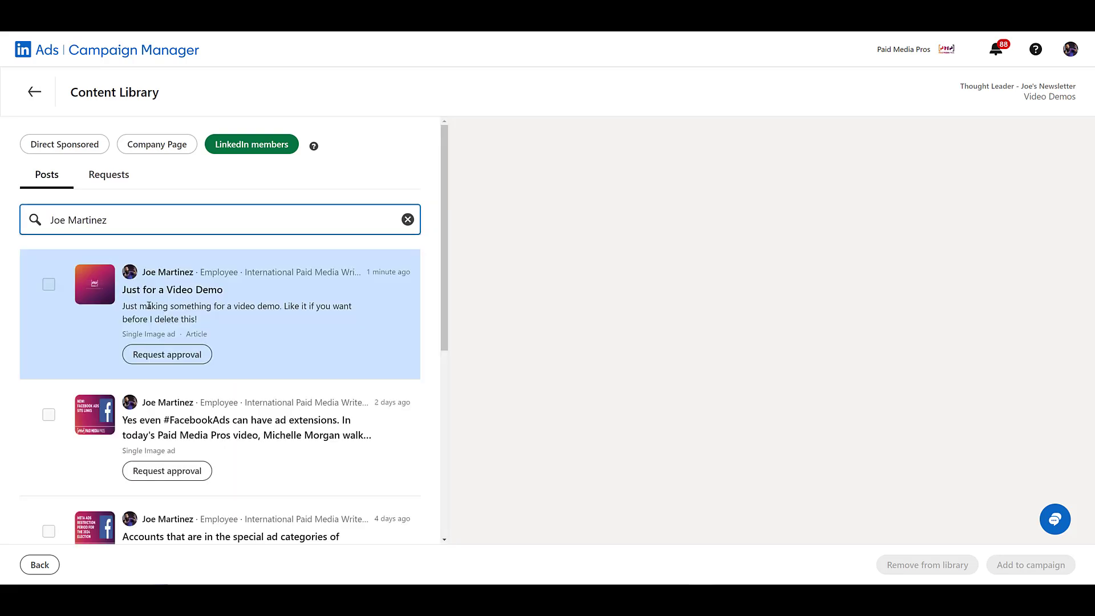
pyautogui.click(254, 291)
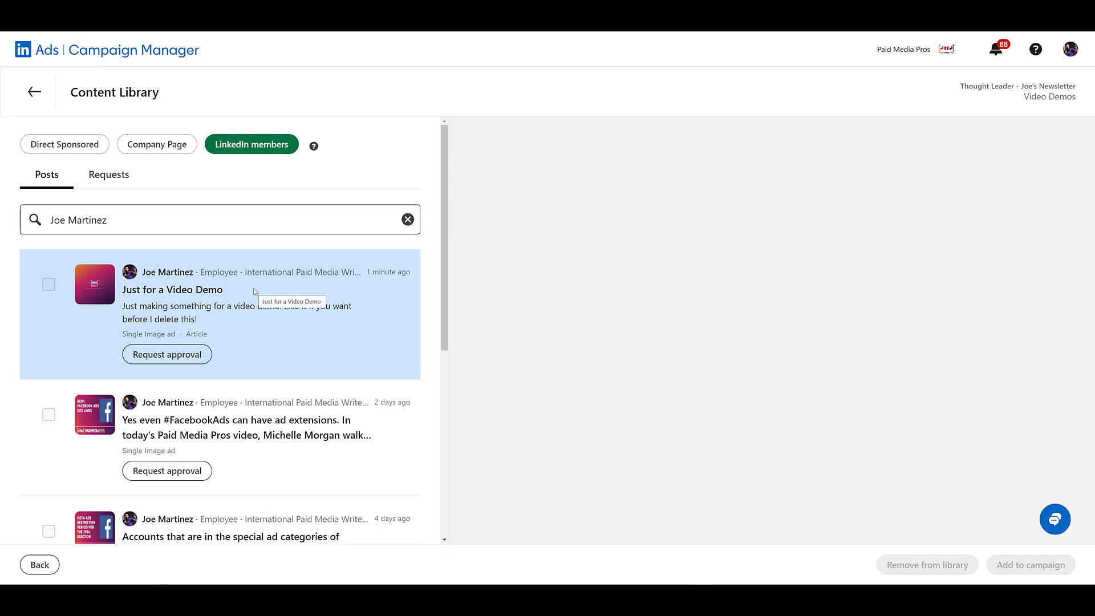
# Send a sponsorship approval request for the 'Just for a Video Demo' post and copy its link
pyautogui.click(167, 354)
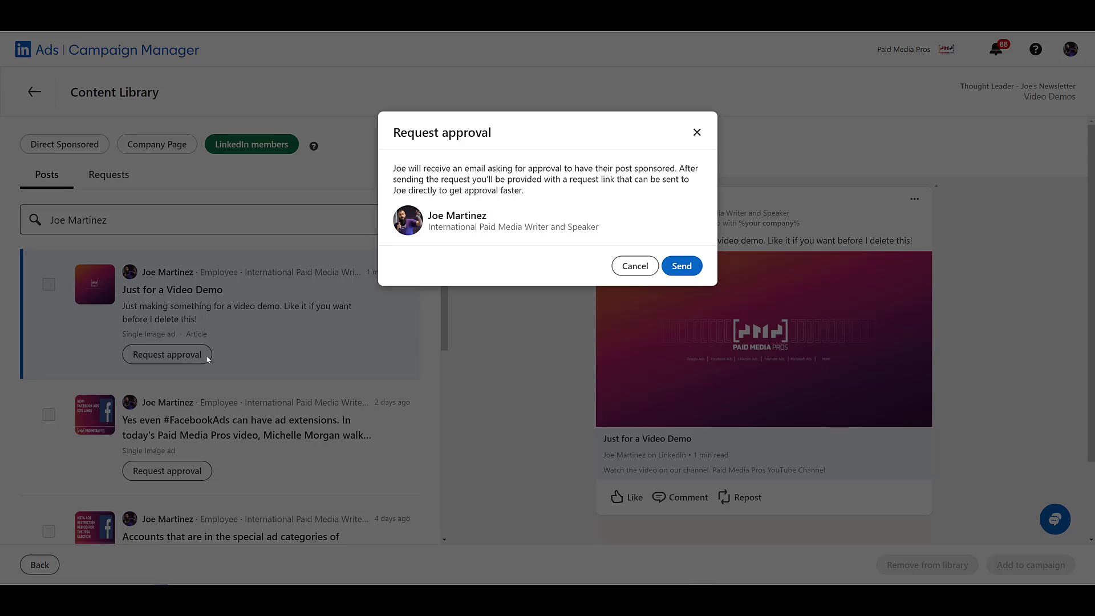
pyautogui.click(693, 272)
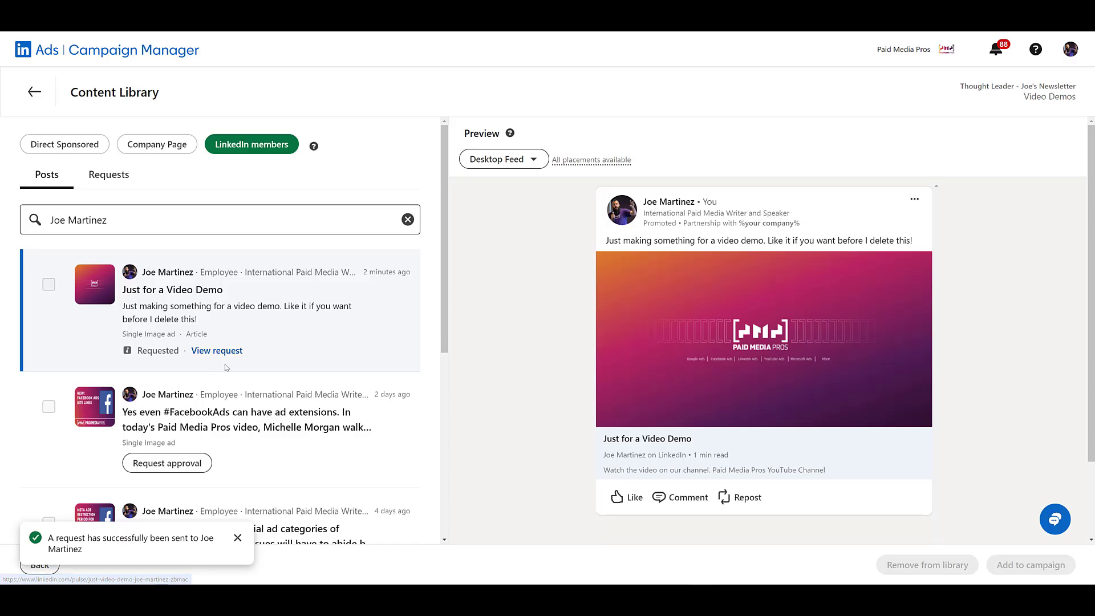
pyautogui.click(112, 181)
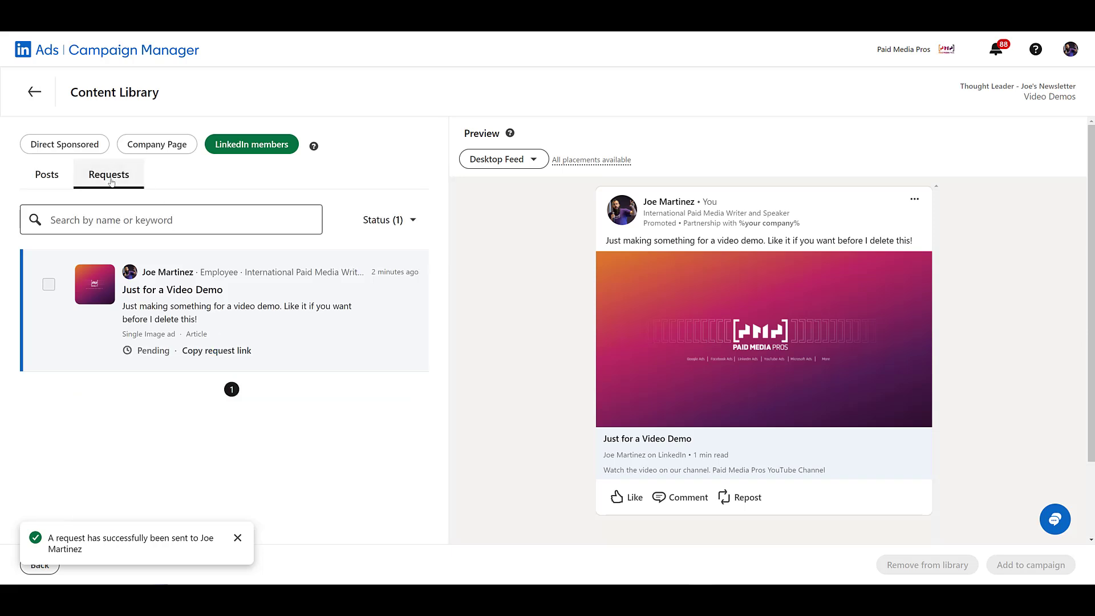
pyautogui.click(225, 351)
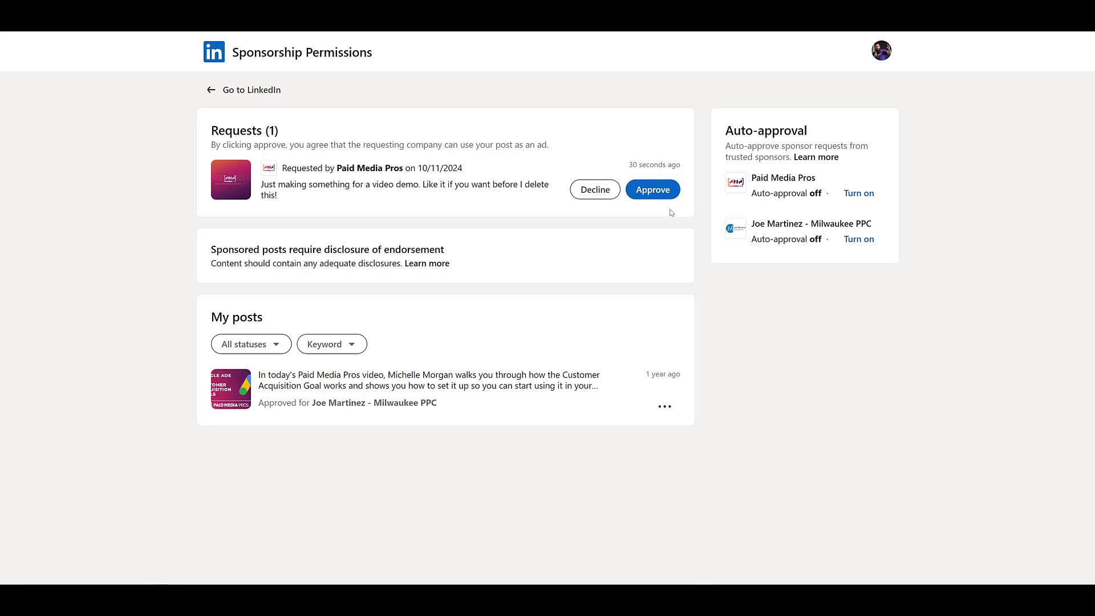
# Approve the 'Just for a Video Demo' post for sponsorship but leave auto-approval turned off
pyautogui.click(656, 192)
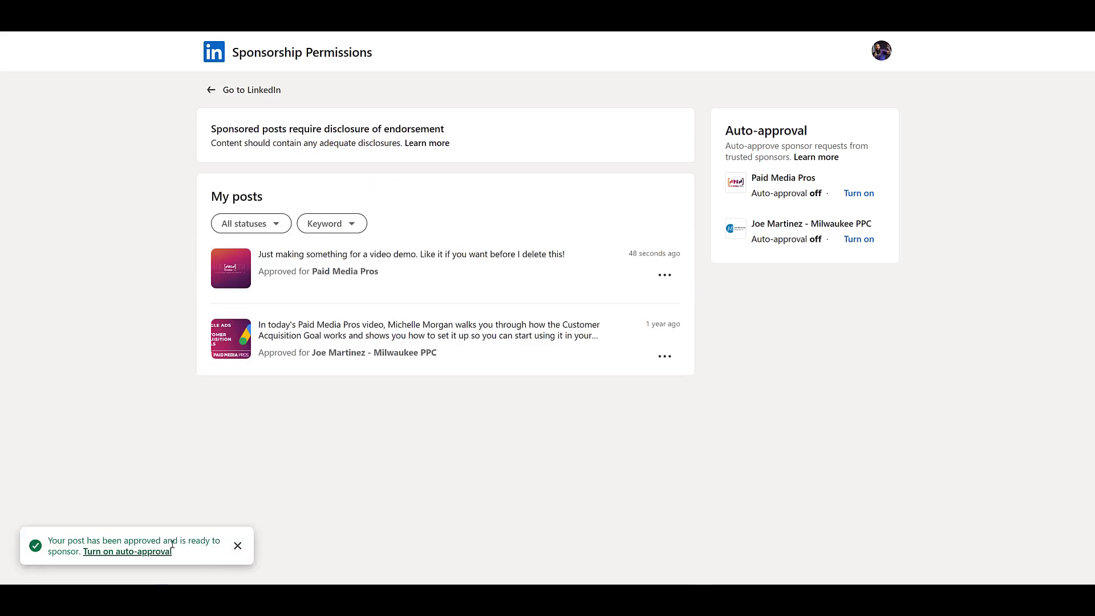
pyautogui.click(121, 552)
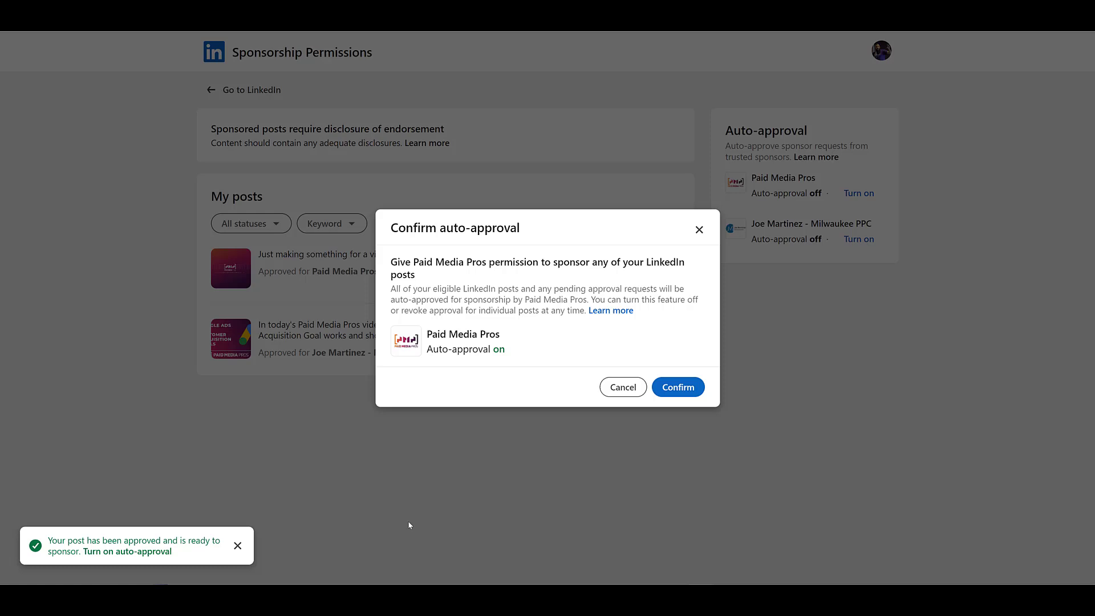
pyautogui.click(645, 408)
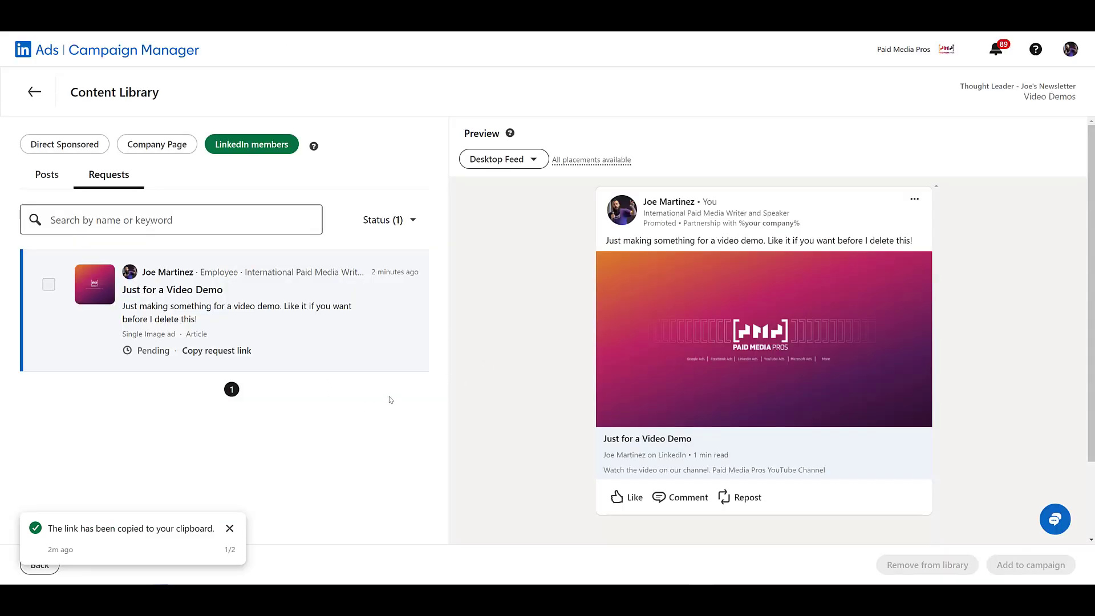
# Refresh the library and add the approved 'Just for a Video Demo' post from LinkedIn members' Requests to the campaign
pyautogui.press('F5')
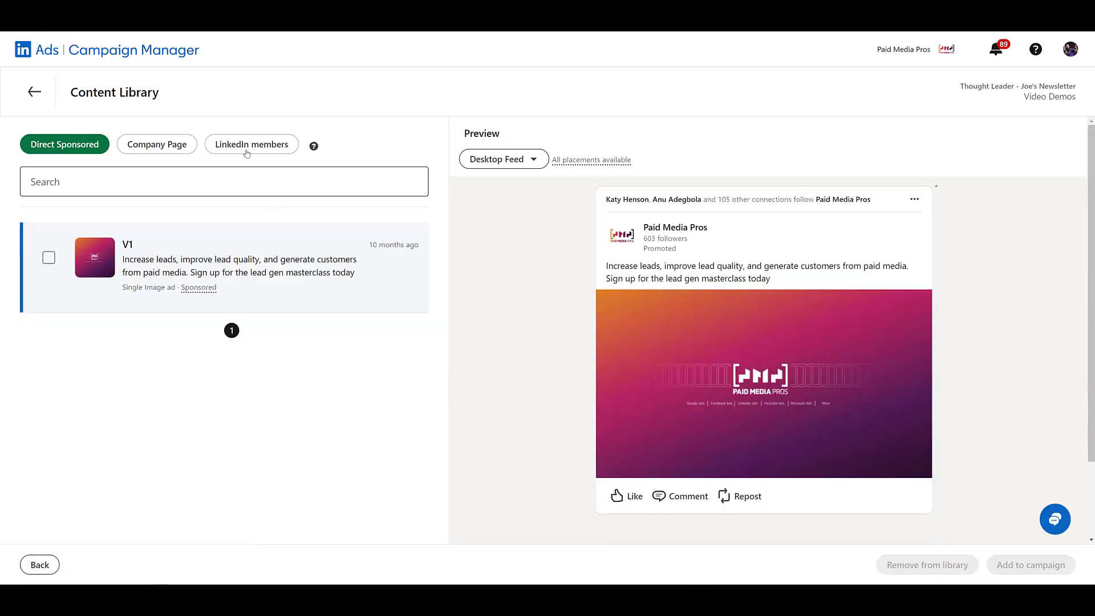
pyautogui.click(246, 150)
pyautogui.click(112, 174)
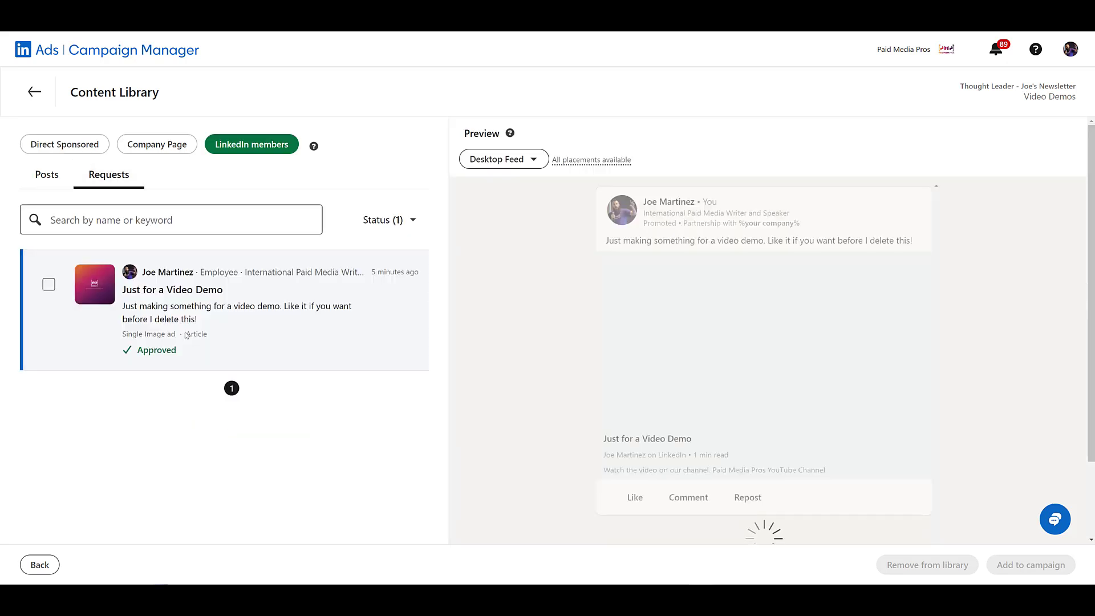
pyautogui.click(48, 285)
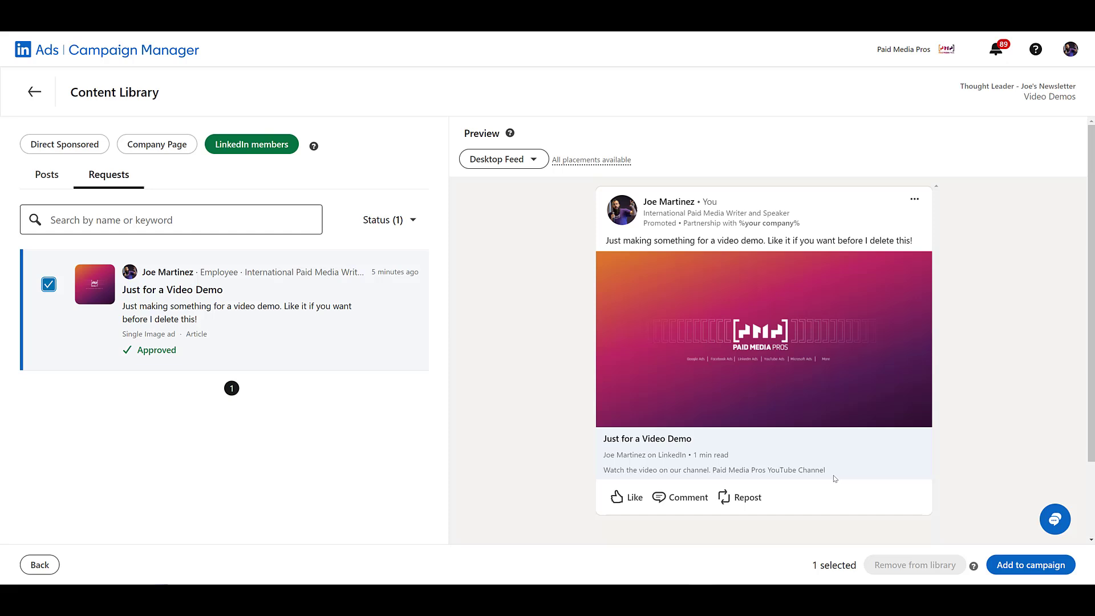
pyautogui.click(1031, 573)
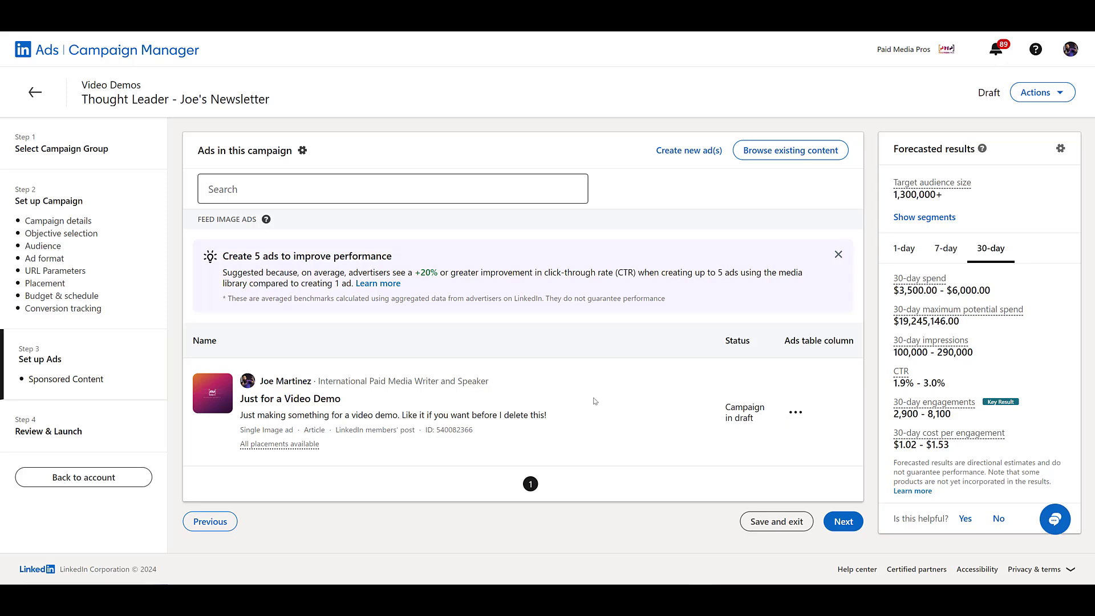
# Check the ad's options, then proceed to the campaign's Review & Launch page and scroll to its launch controls
pyautogui.click(795, 411)
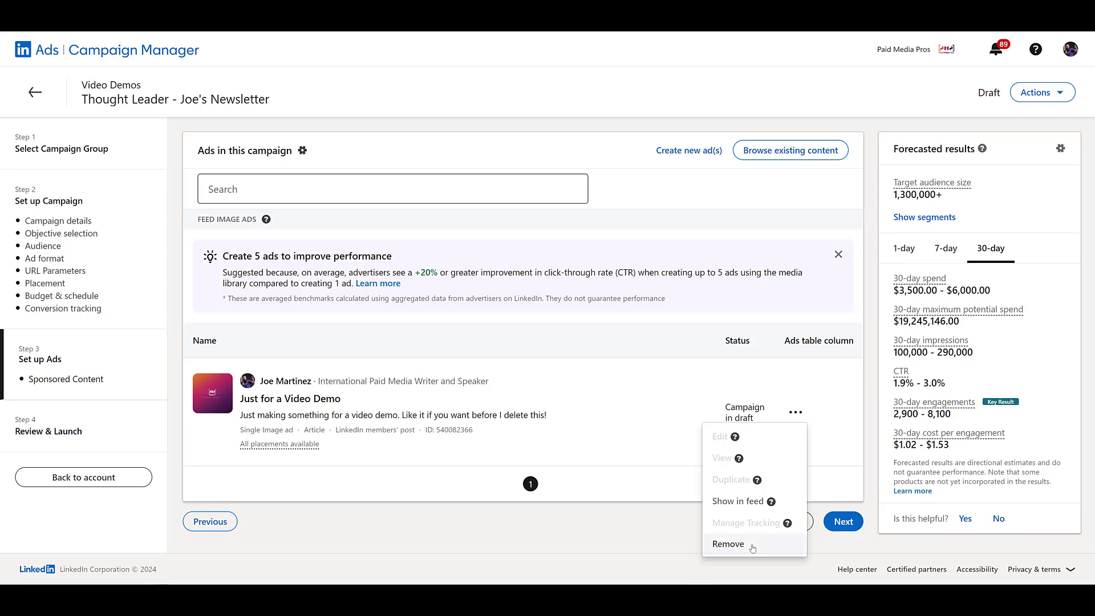
pyautogui.click(666, 523)
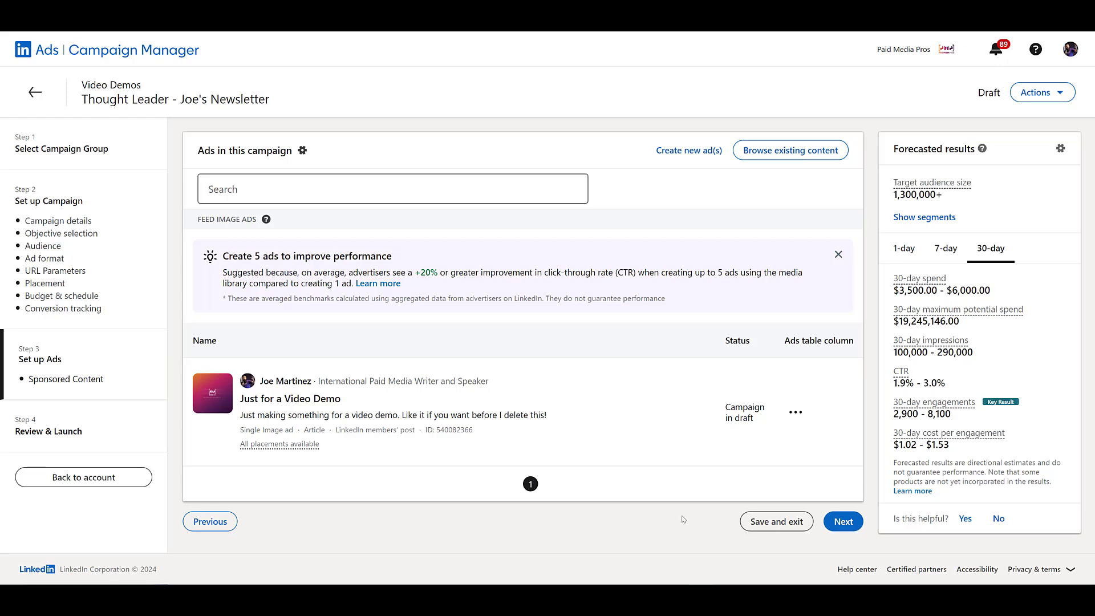
pyautogui.click(843, 521)
pyautogui.scroll(-5, 842, 506)
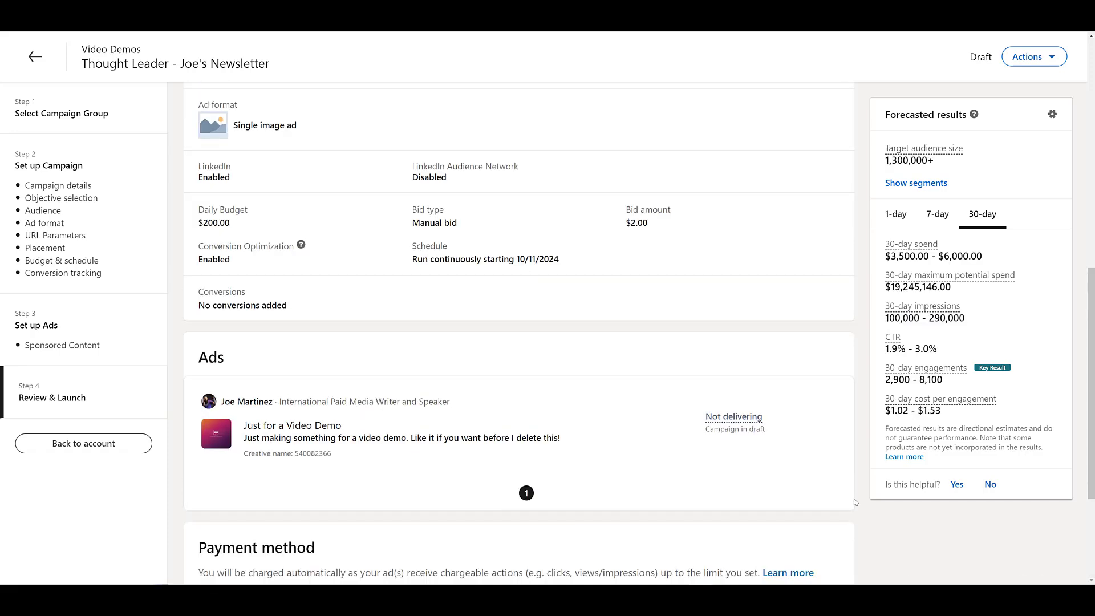
pyautogui.scroll(-5, 855, 501)
# Launch the Thought Leader newsletter campaign and go to the campaigns list
pyautogui.click(823, 527)
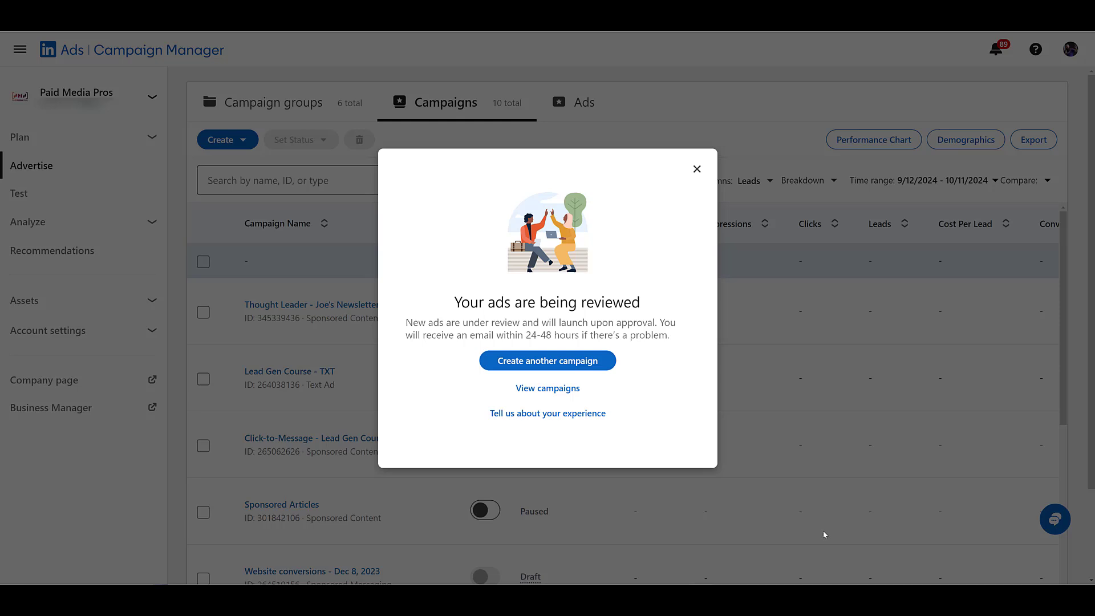
pyautogui.click(487, 390)
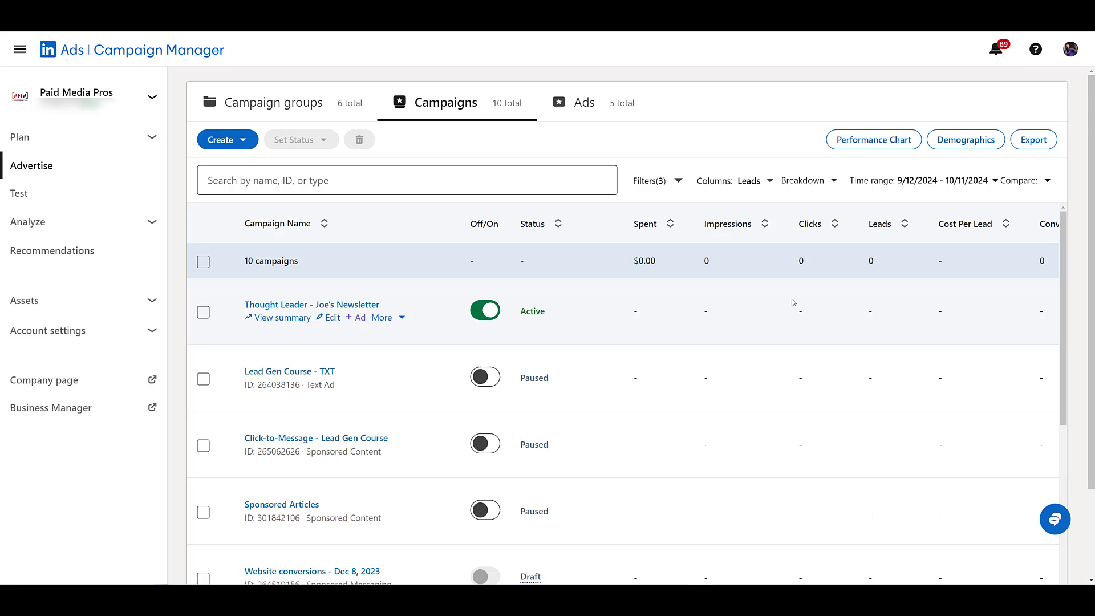
# Switch the campaigns table to the Engagement column preset and scroll to reveal Engagement Rate and Subscriptions
pyautogui.click(769, 182)
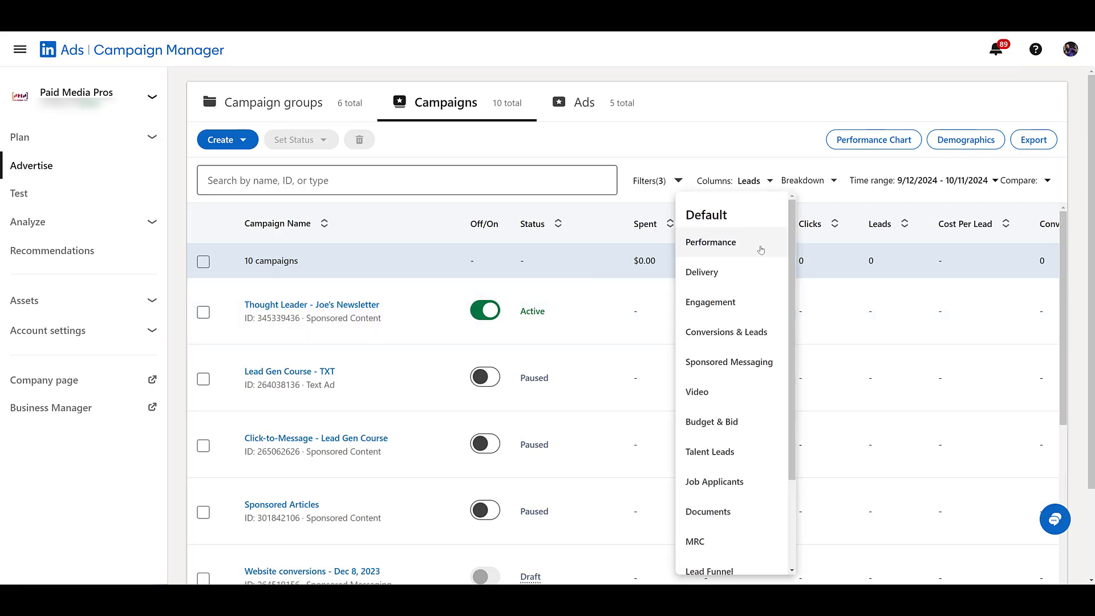
pyautogui.click(739, 305)
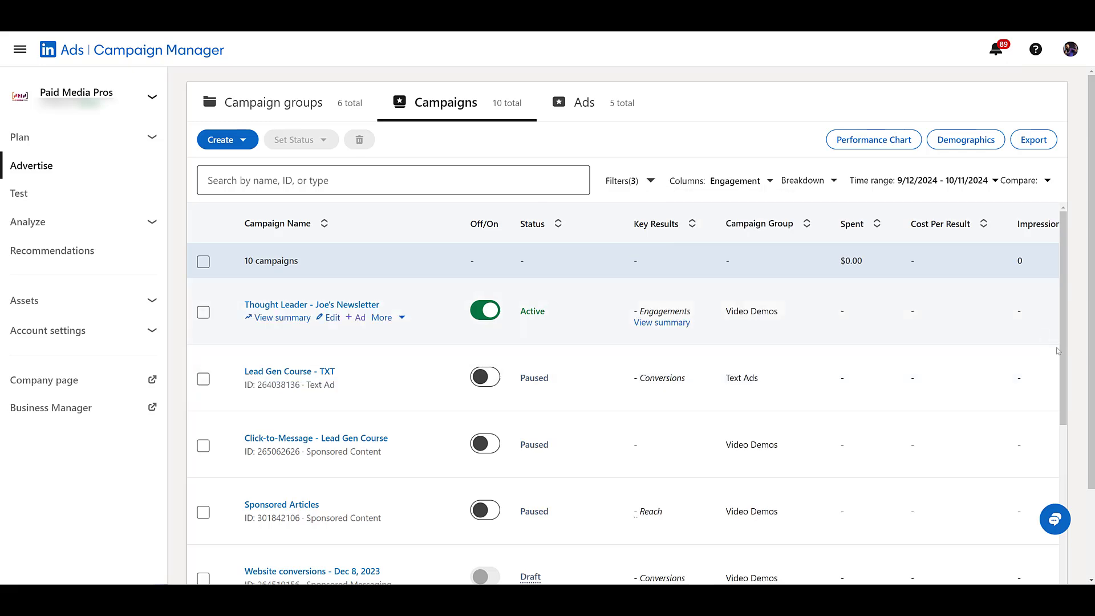
pyautogui.scroll(-2, 391, 509)
pyautogui.moveTo(390, 507); pyautogui.dragTo(997, 540)
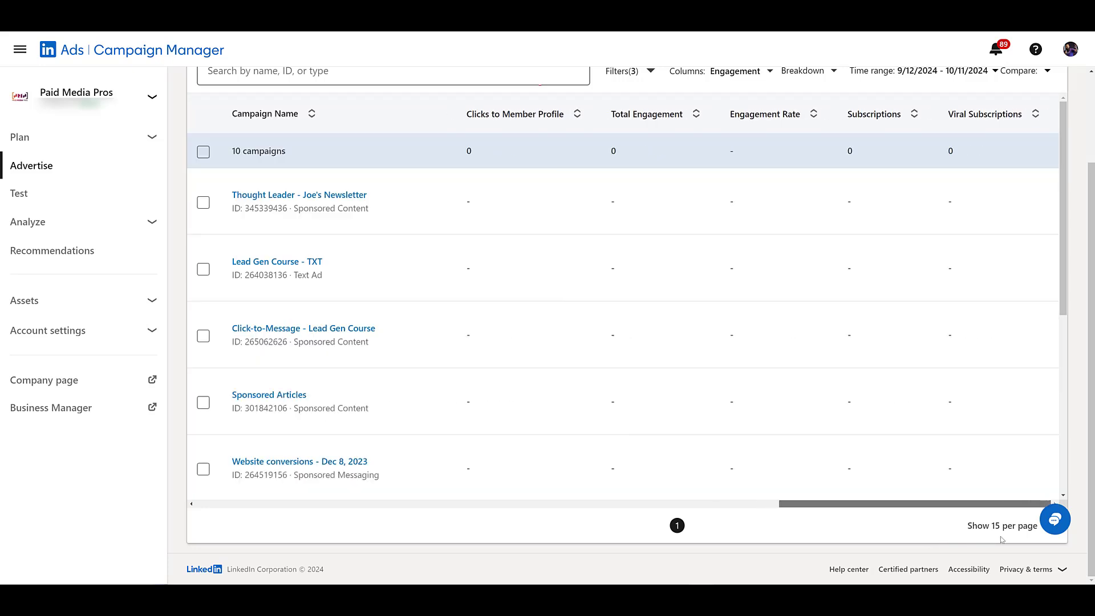